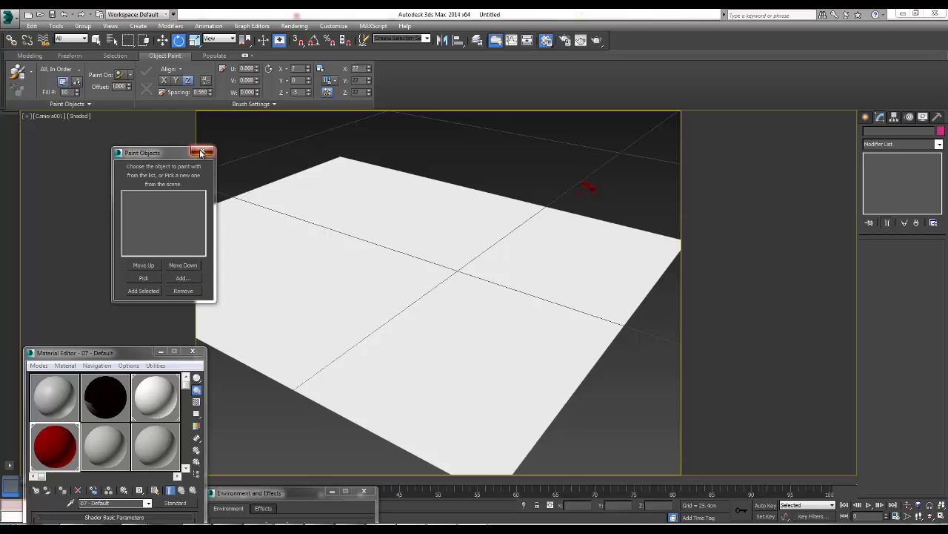
Close the Paint Objects list and reframe the camera on the white plane and the red ant
left_click(200, 153)
middle_click_drag(455, 191, 459, 195)
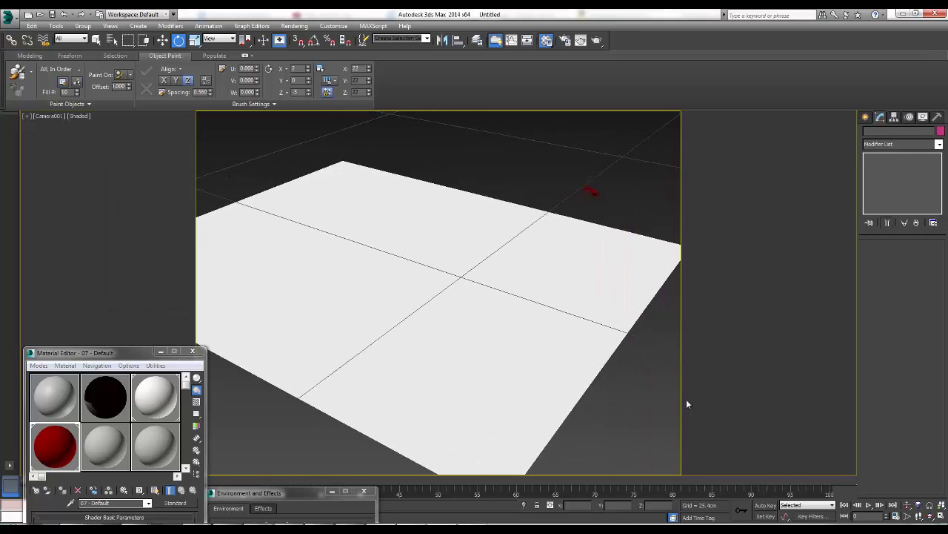
left_click(908, 505)
mouse_move(383, 279)
left_mouse_down()
mouse_move(382, 291)
mouse_move(371, 275)
left_mouse_up()
middle_click_drag(321, 223, 389, 233)
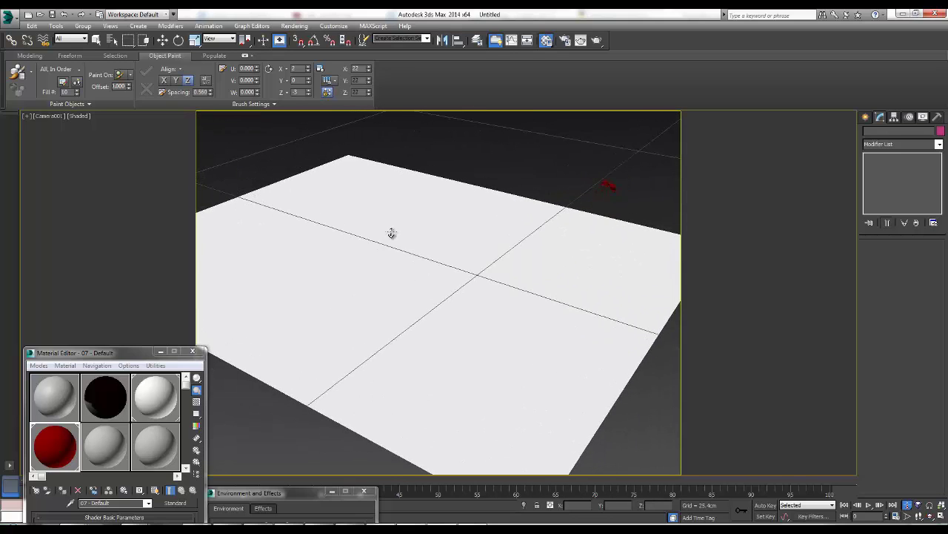
left_click_drag(480, 231, 478, 218)
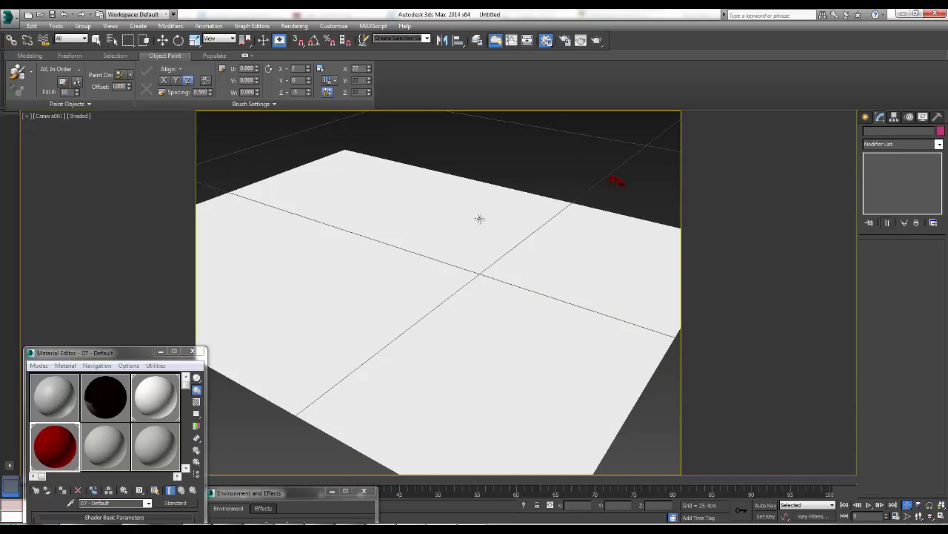
Select the white plane to check its name and parameters, and clear the selection
key("e")
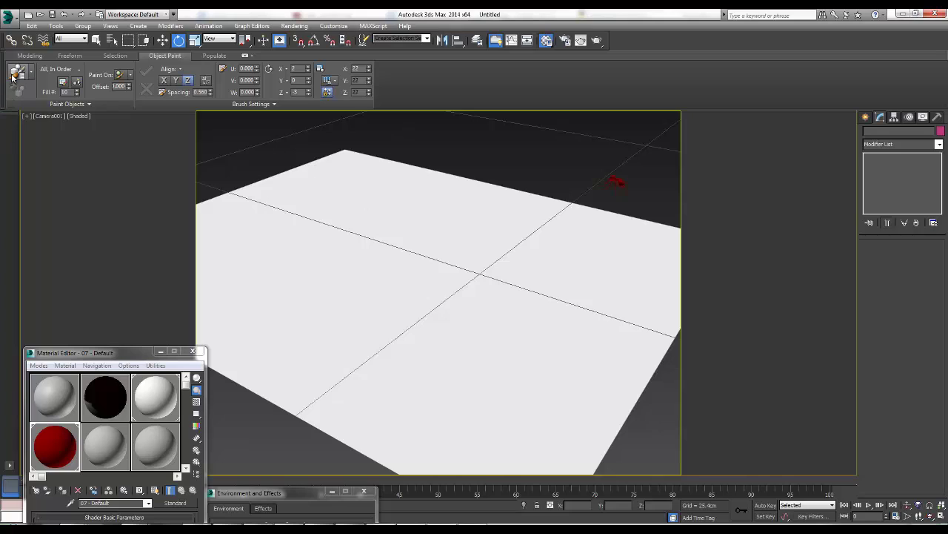
left_click(436, 172)
left_click(432, 204)
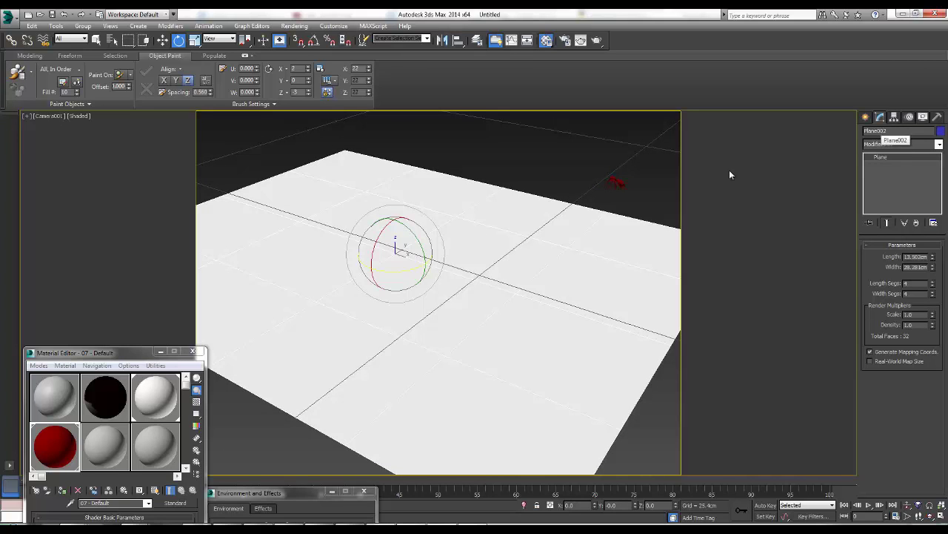
left_click(472, 163)
Select the small red ant FIREANT1, scale it up uniformly to about 148%, and move it off the plane's far edge
left_click_drag(568, 167, 669, 294)
right_click(616, 181)
left_click(630, 208)
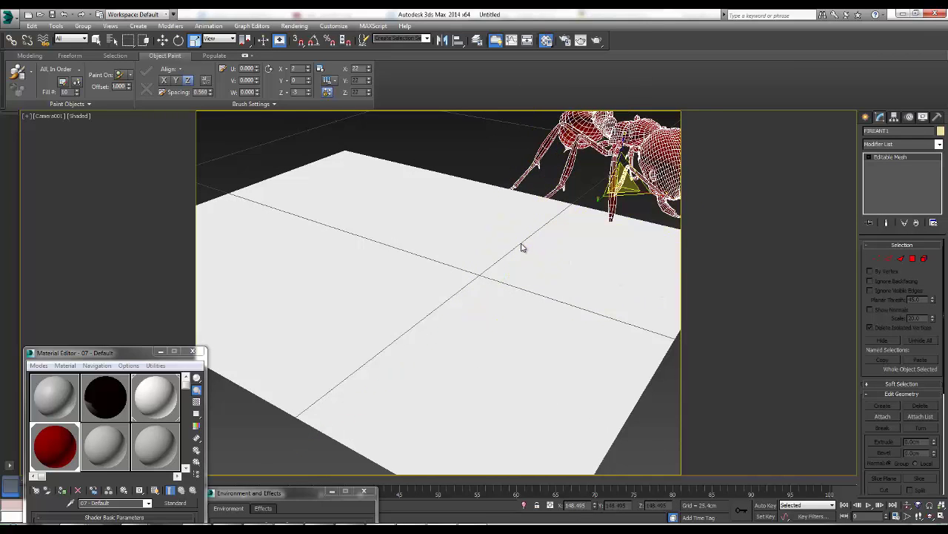
right_click(520, 244)
left_click(563, 248)
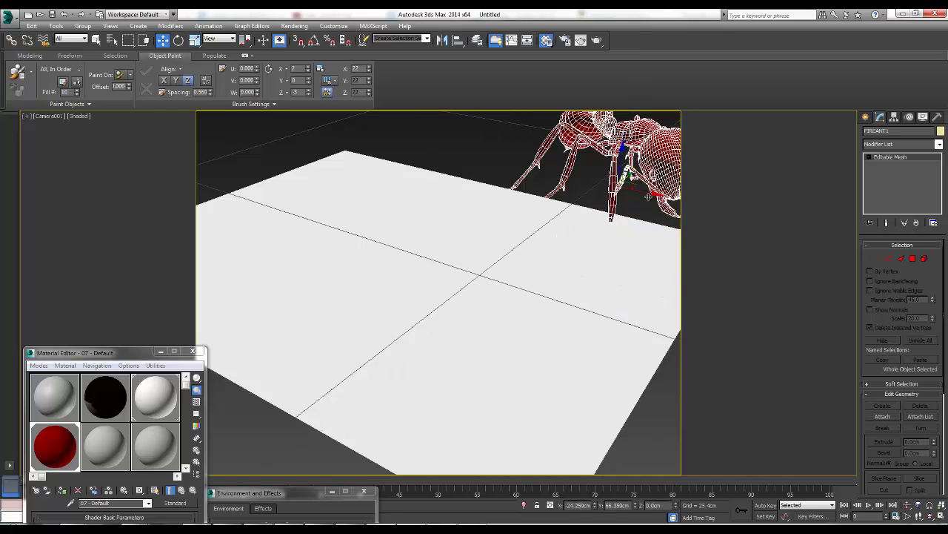
left_click_drag(648, 197, 572, 255)
Scale the ant down uniformly to about 39% and move it behind the white plane, about X -33 cm, Y 71 cm
right_click(582, 134)
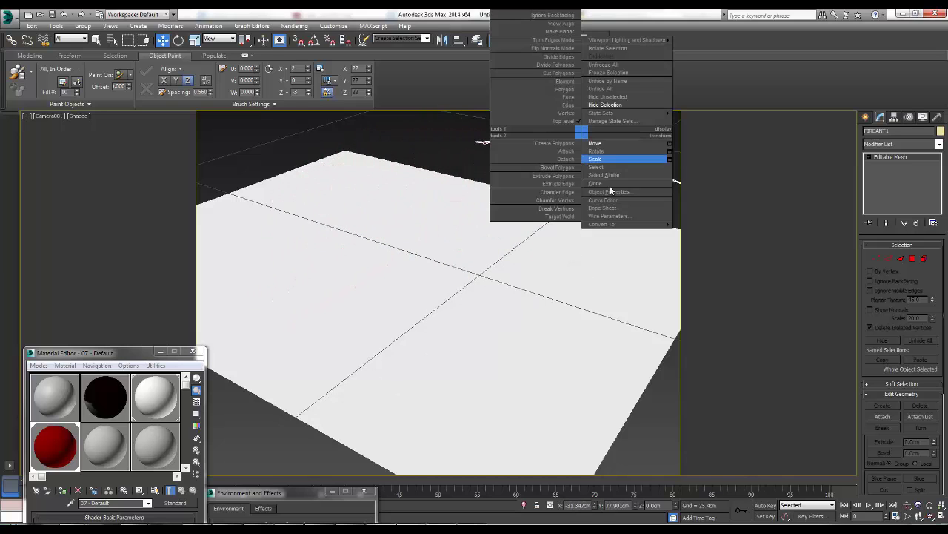
left_click(594, 158)
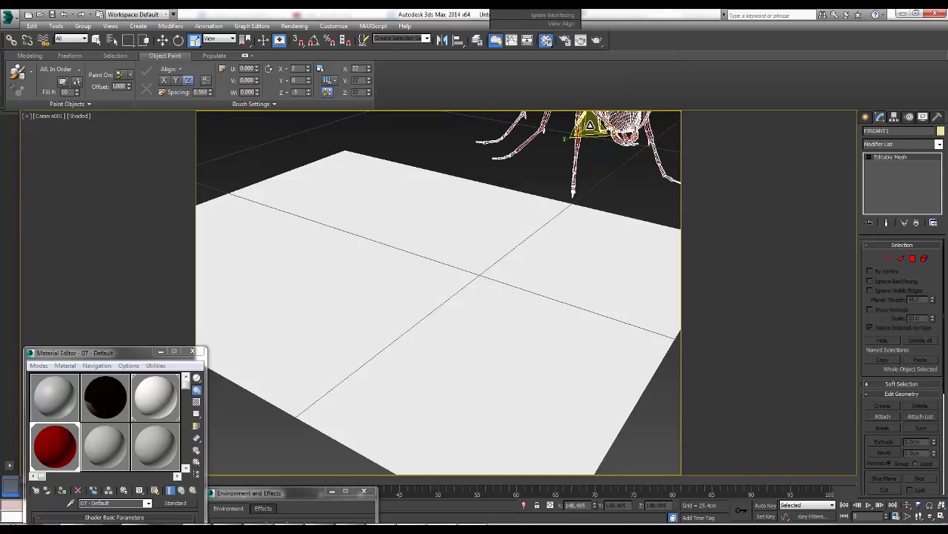
left_click_drag(582, 234, 576, 266)
right_click(563, 152)
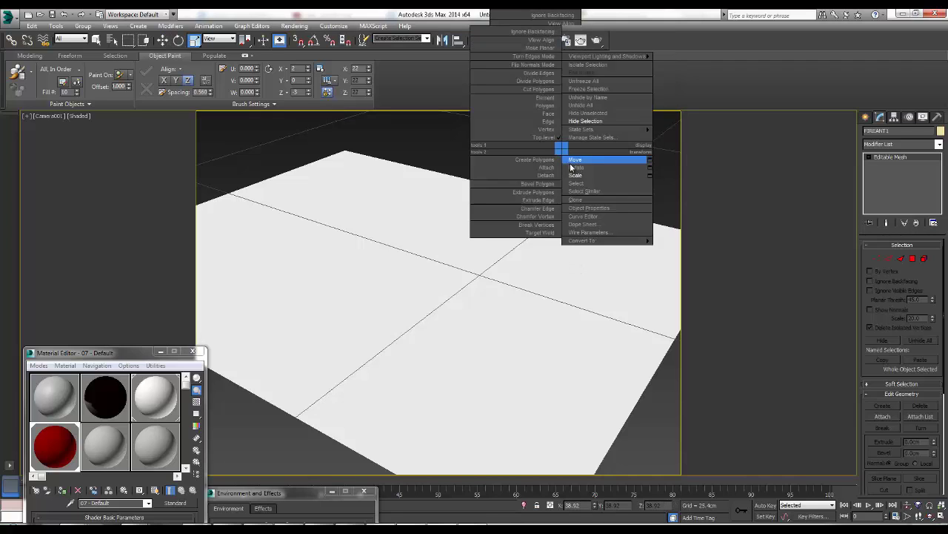
left_click(572, 156)
left_click_drag(606, 132, 525, 188)
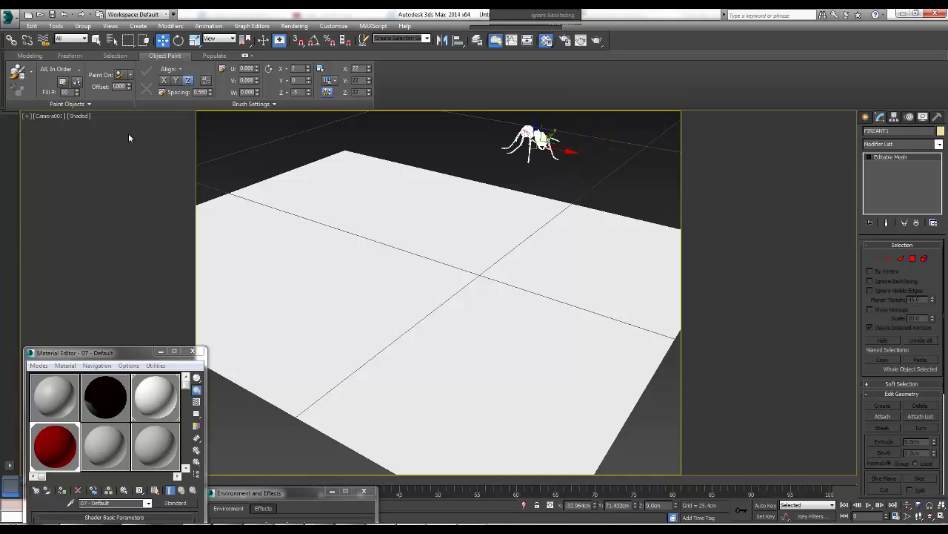
left_click(245, 56)
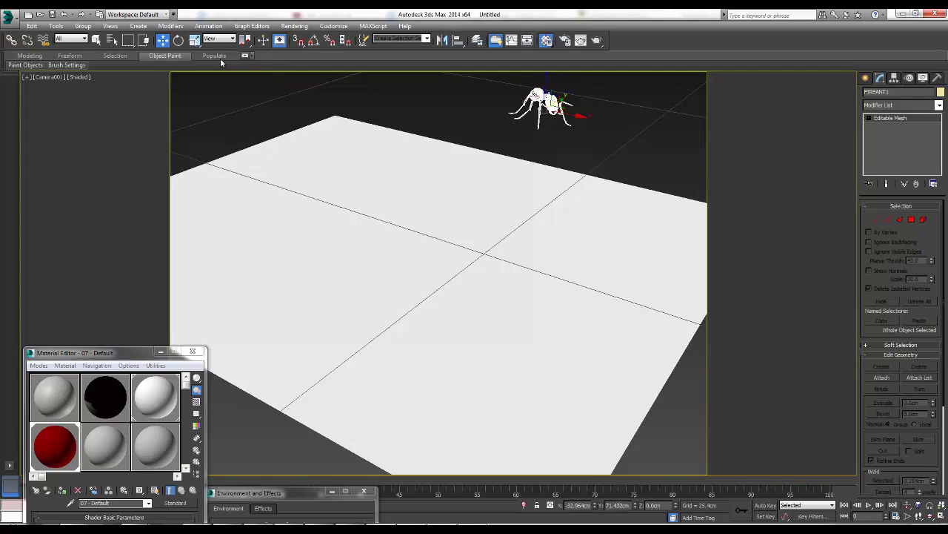
left_click(245, 56)
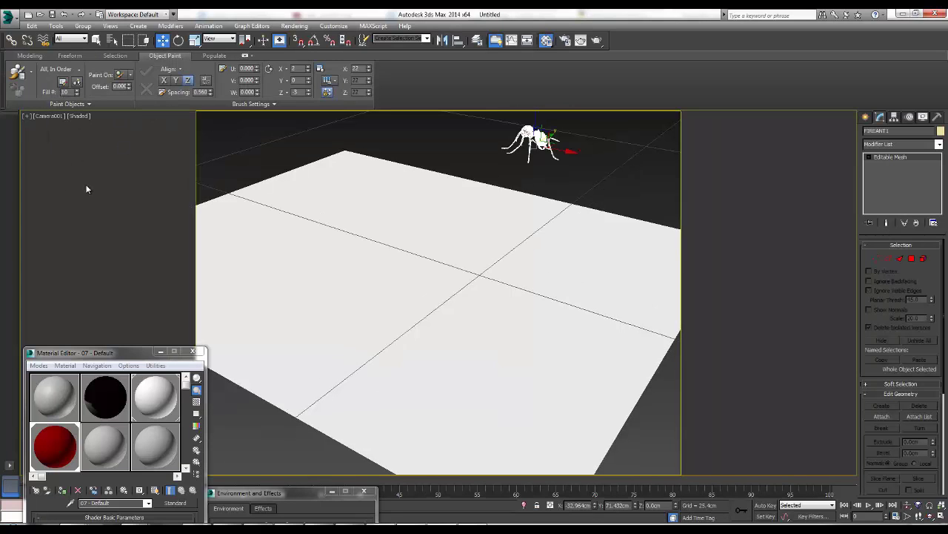
Deselect the ant, set Object Paint to paint with listed objects, and add FIREANT1 to the paint objects list
left_click(473, 147)
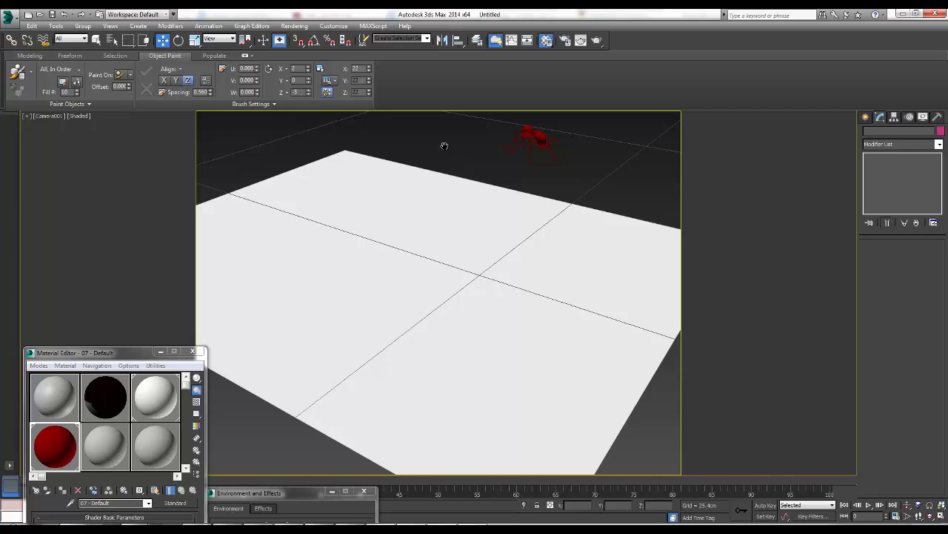
middle_click_drag(445, 146, 445, 151)
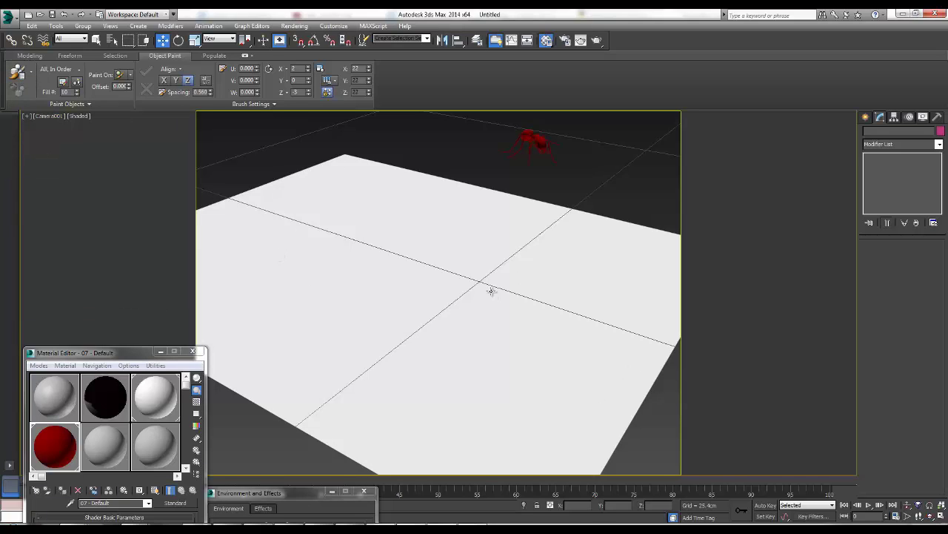
left_click(78, 83)
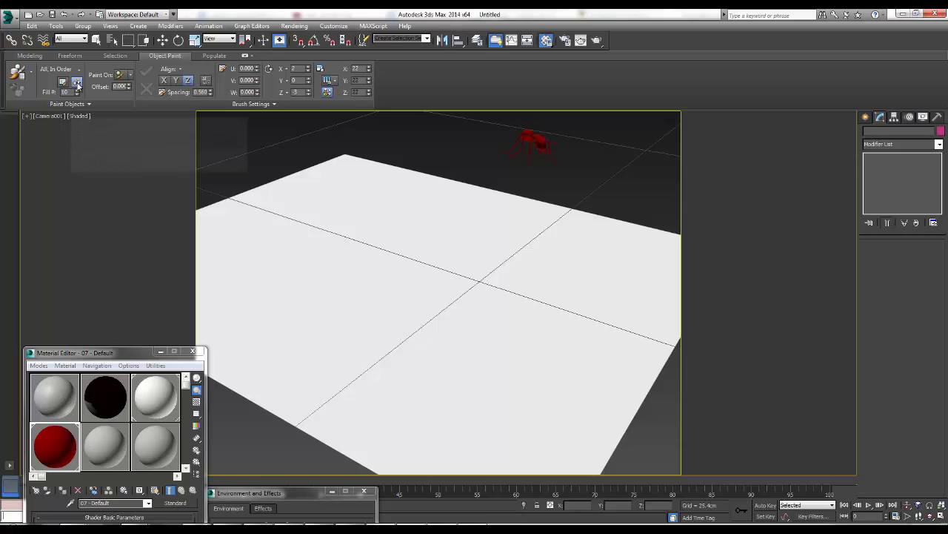
left_click(64, 82)
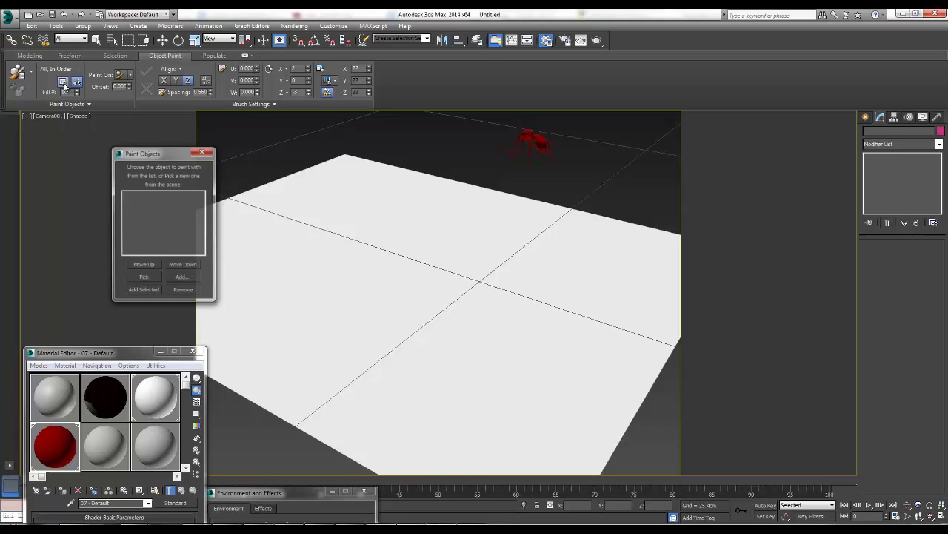
left_click(182, 278)
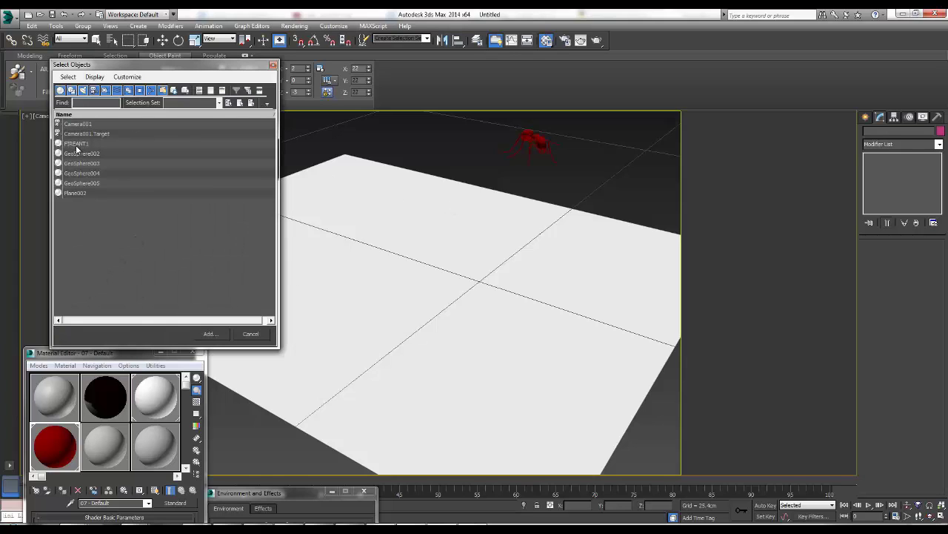
left_click(76, 144)
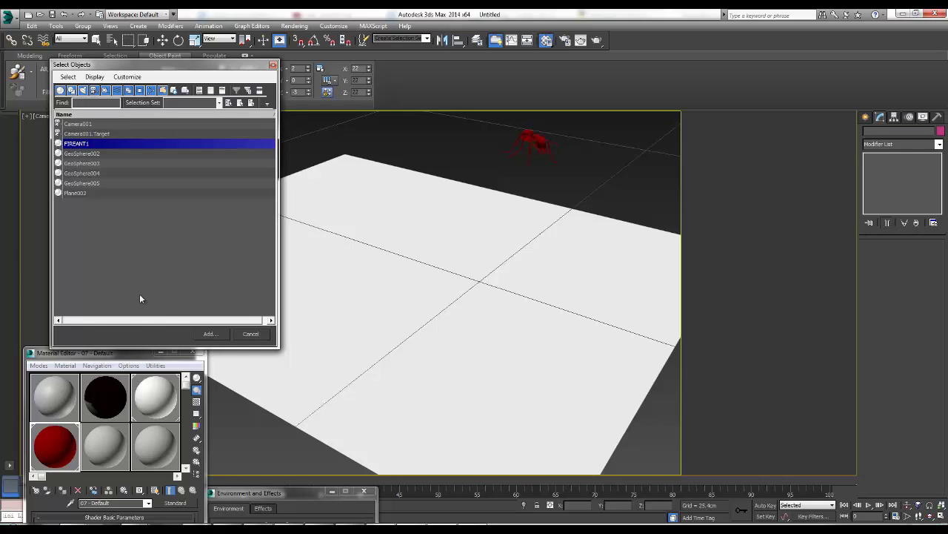
left_click(207, 333)
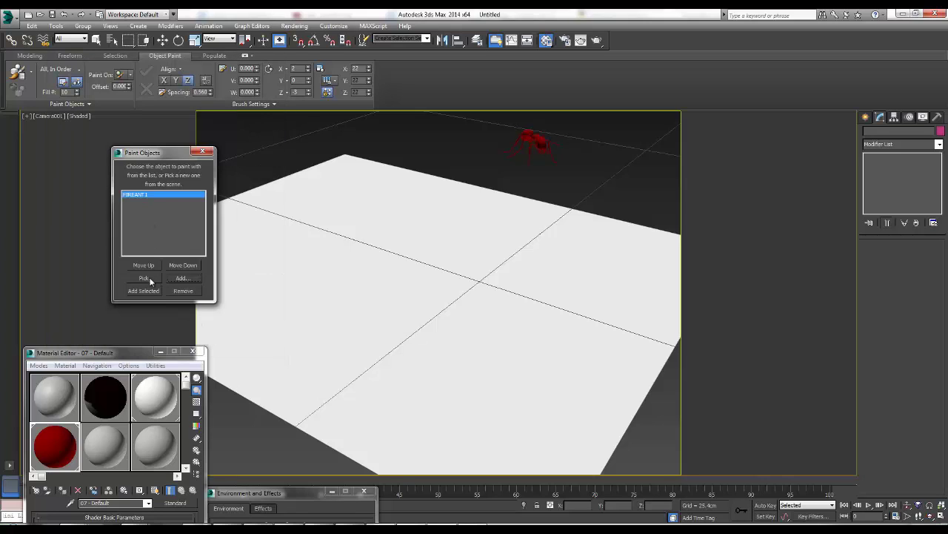
left_click(202, 152)
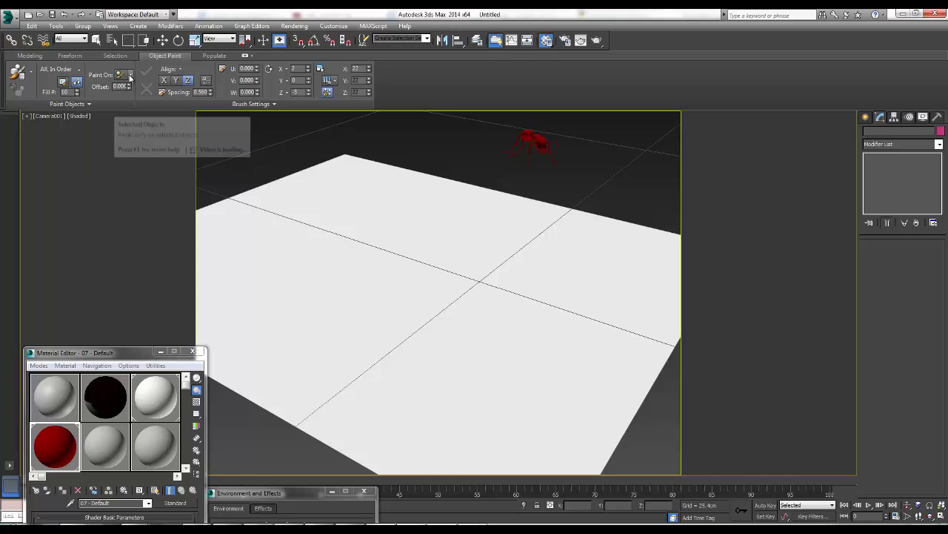
Keep Paint On set to Selected Objects and select the white plane as the surface to paint on
left_click(131, 75)
left_click(130, 87)
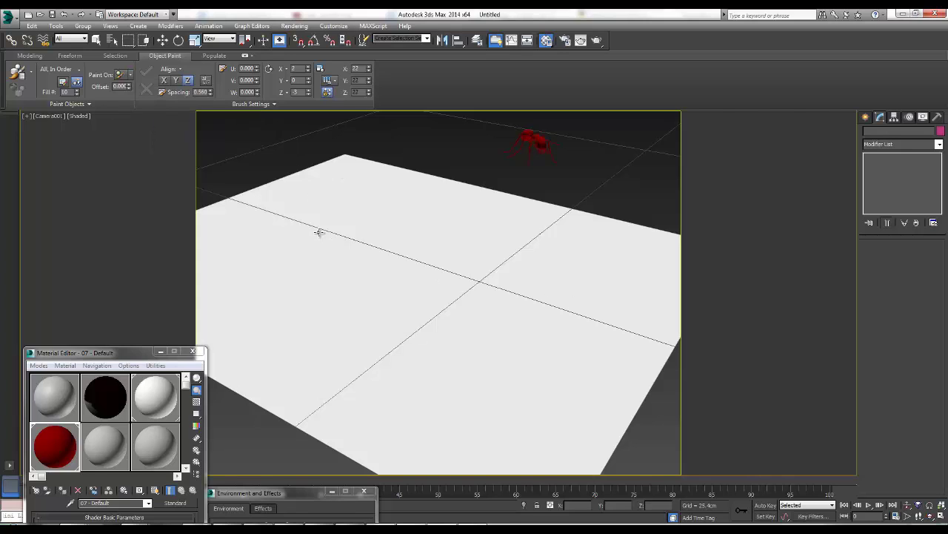
key("w")
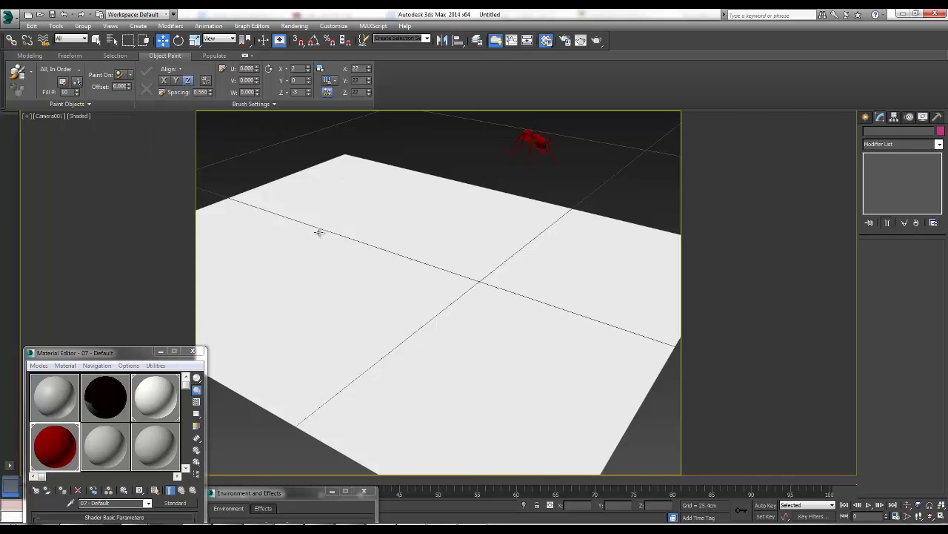
right_click(289, 205)
left_click(264, 198)
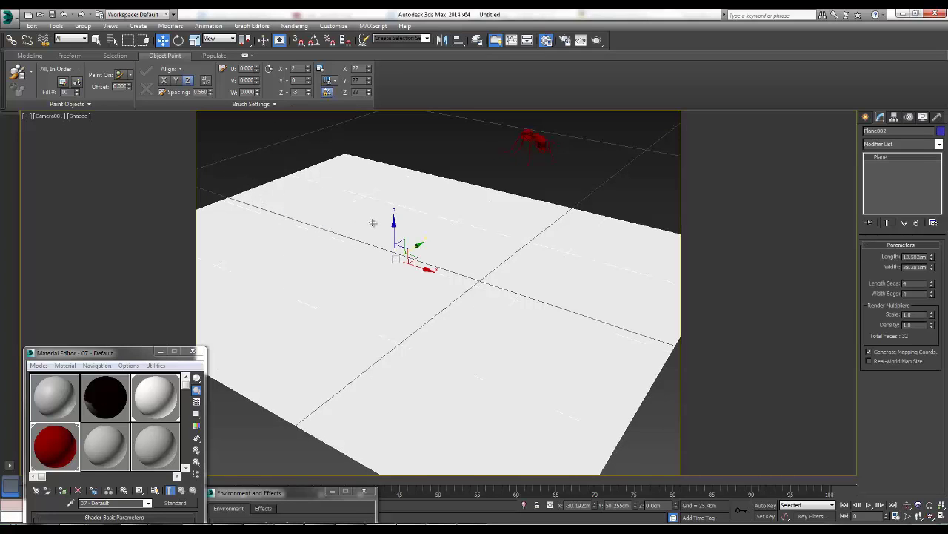
left_click(908, 508)
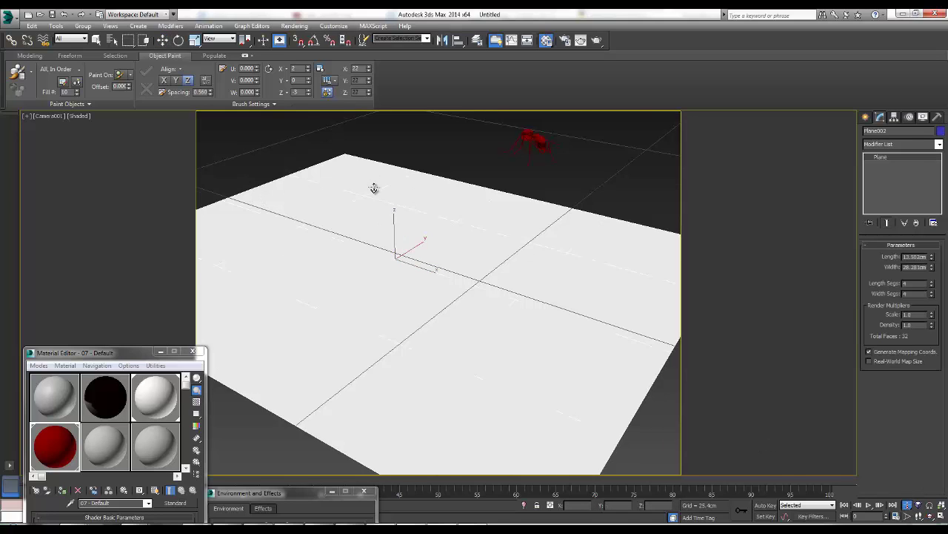
left_click_drag(375, 189, 377, 180)
key("w")
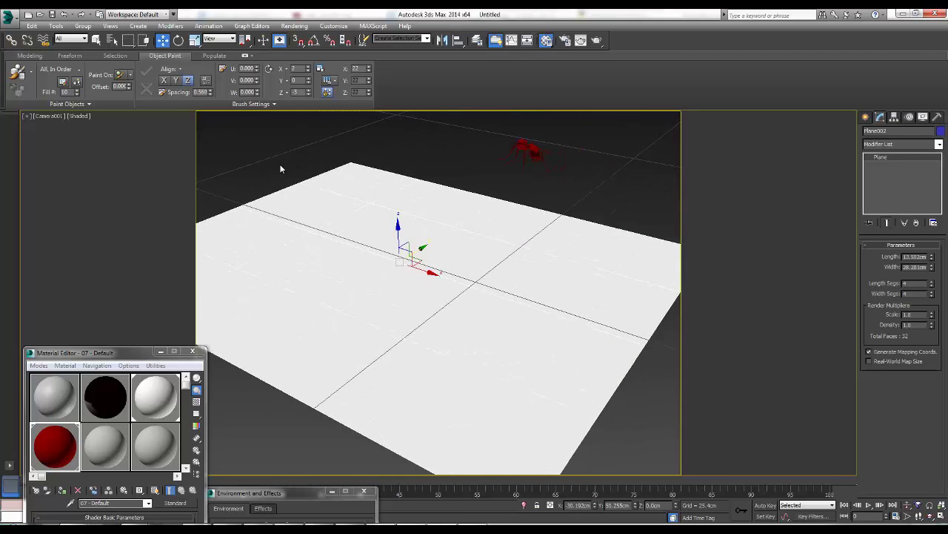
Paint ants on the white plane with strokes across its middle and along its near-left side, plus a small cluster at the back left
left_click(18, 71)
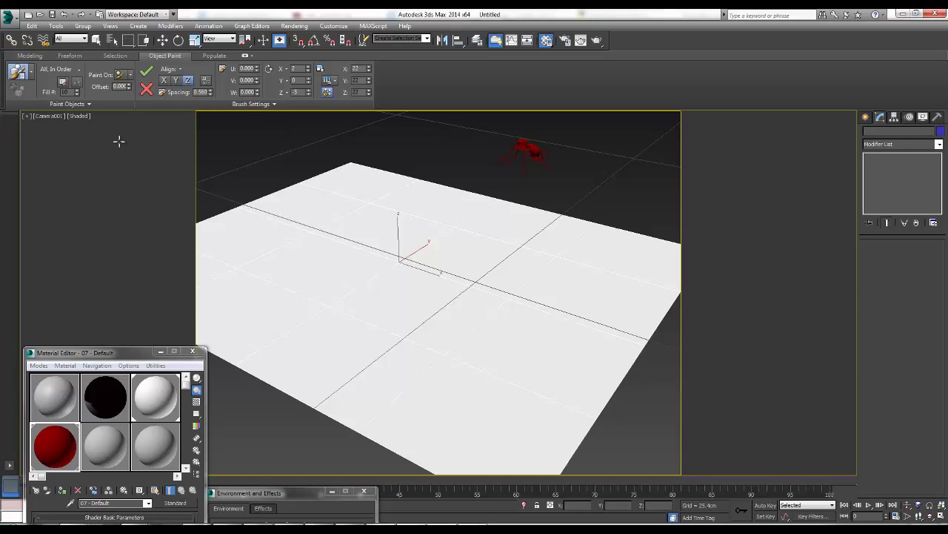
mouse_move(348, 223)
left_mouse_down()
mouse_move(413, 220)
mouse_move(454, 245)
mouse_move(478, 297)
mouse_move(519, 322)
mouse_move(567, 280)
mouse_move(548, 263)
mouse_move(514, 265)
mouse_move(520, 273)
left_mouse_up()
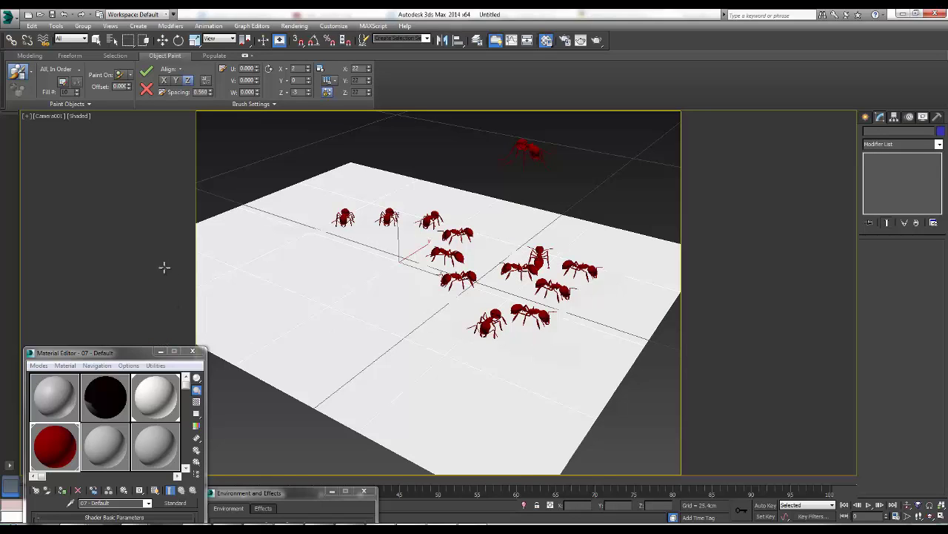
left_click_drag(207, 255, 310, 315)
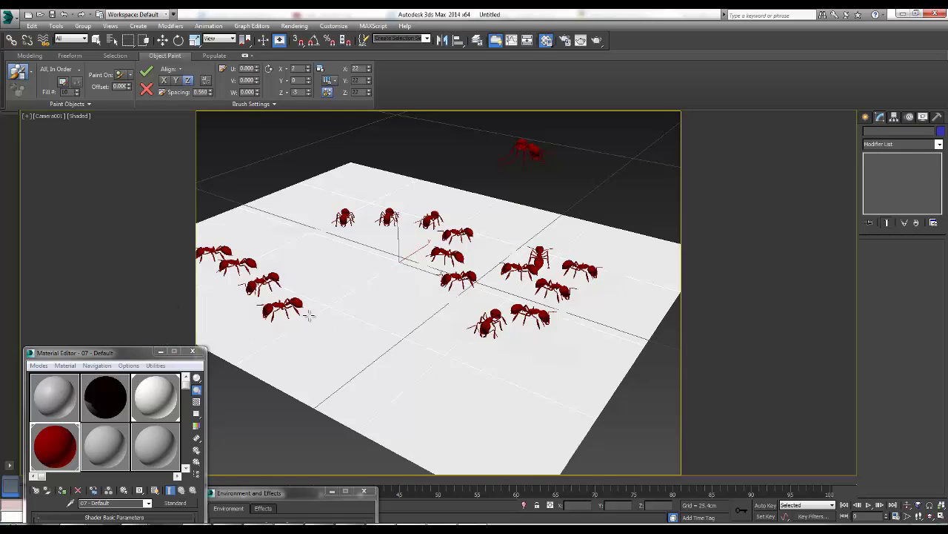
left_click(285, 221)
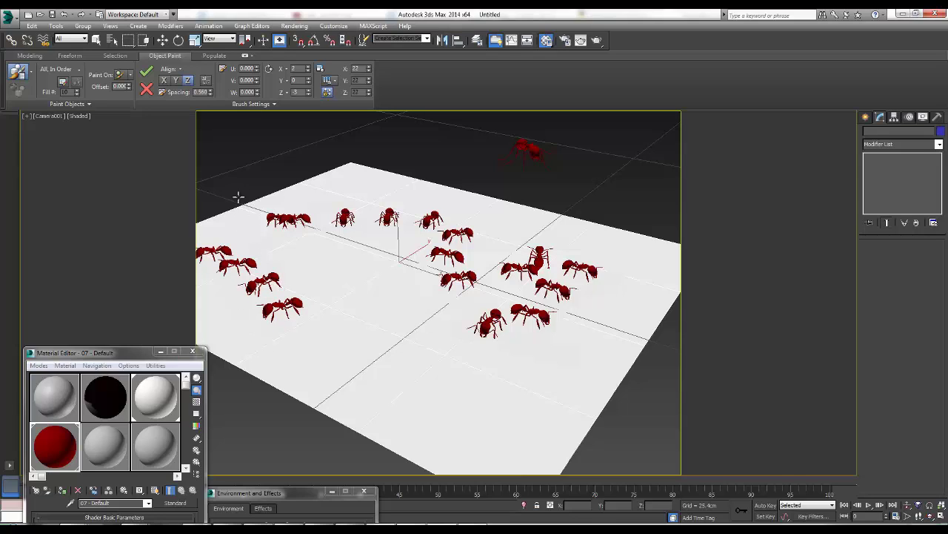
right_click(238, 197)
left_click(230, 155)
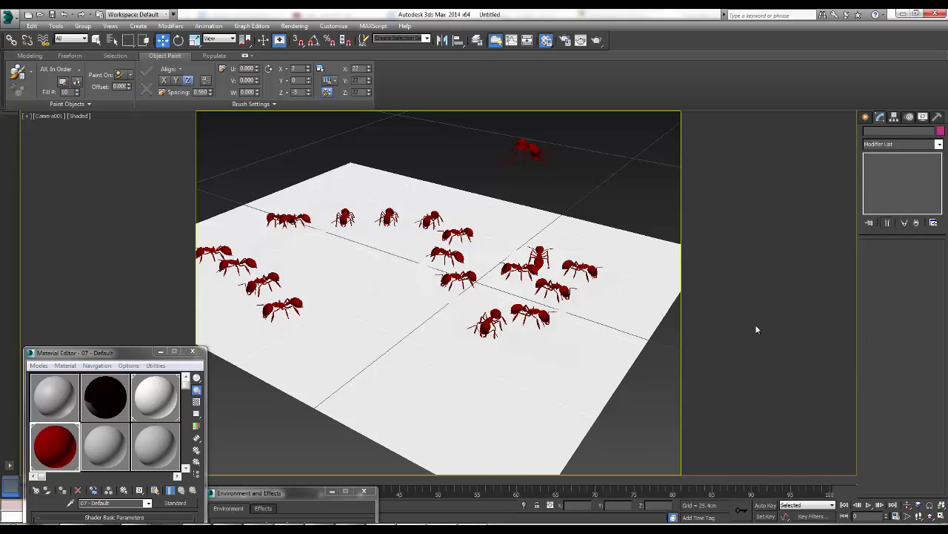
Increase the brush spacing and select the white plane again as the surface for painting listed objects
left_click(906, 507)
mouse_move(505, 220)
left_mouse_down()
mouse_move(506, 253)
mouse_move(504, 223)
left_mouse_up()
right_click(414, 236)
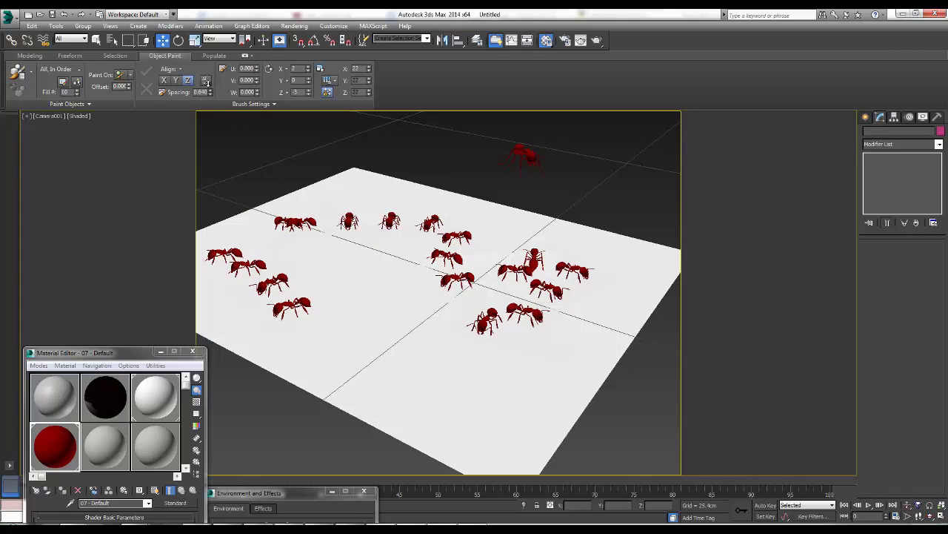
left_click(18, 71)
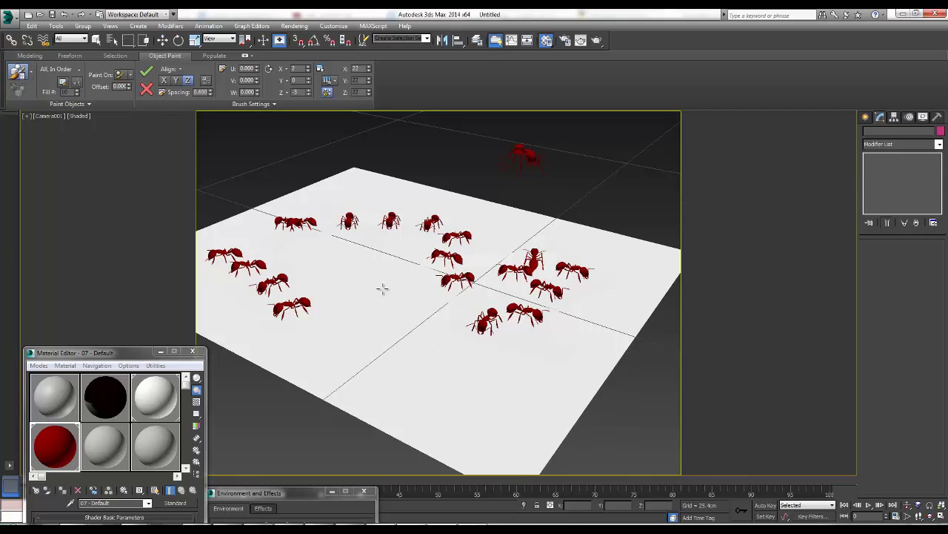
key("w")
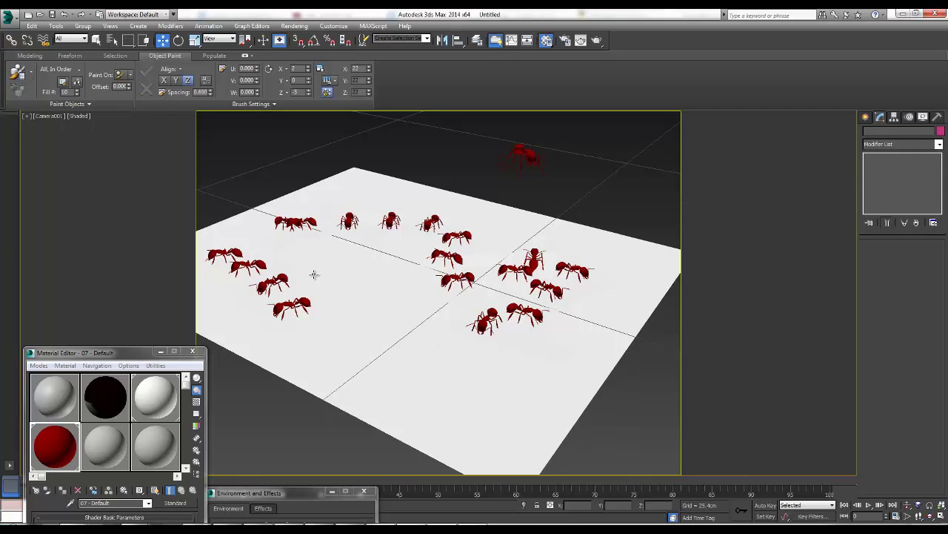
left_click(366, 286)
left_click(18, 71)
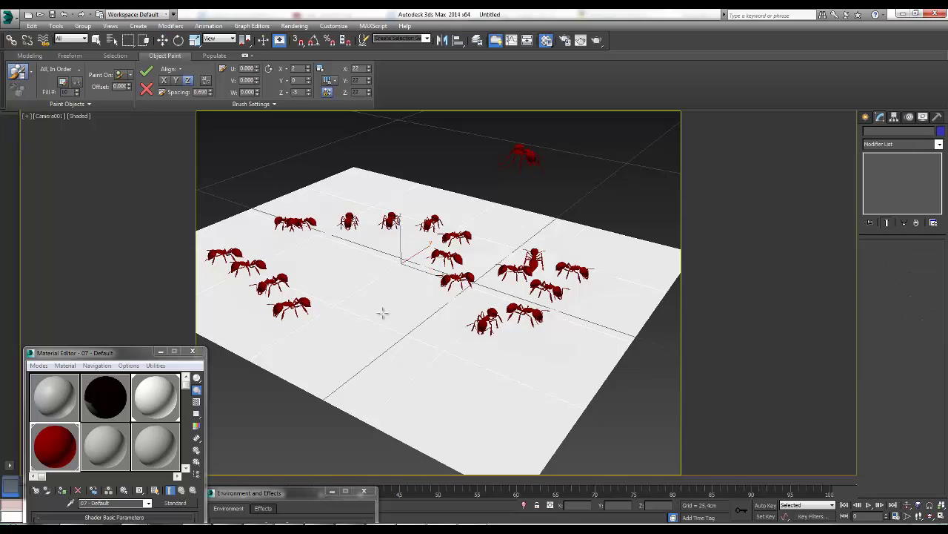
Paint a few ants on the plane's front middle area and scatter them with U 1.100 and V 0.600
left_click(411, 345)
mouse_move(382, 318)
left_mouse_down()
mouse_move(364, 282)
mouse_move(342, 354)
left_mouse_up()
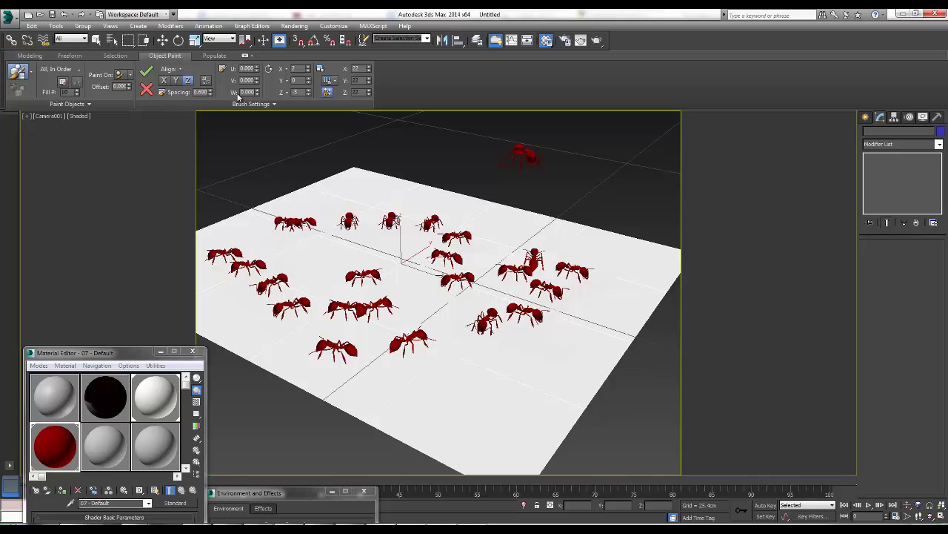
mouse_move(256, 71)
left_mouse_down()
mouse_move(254, 43)
mouse_move(257, 105)
mouse_move(252, 72)
left_mouse_up()
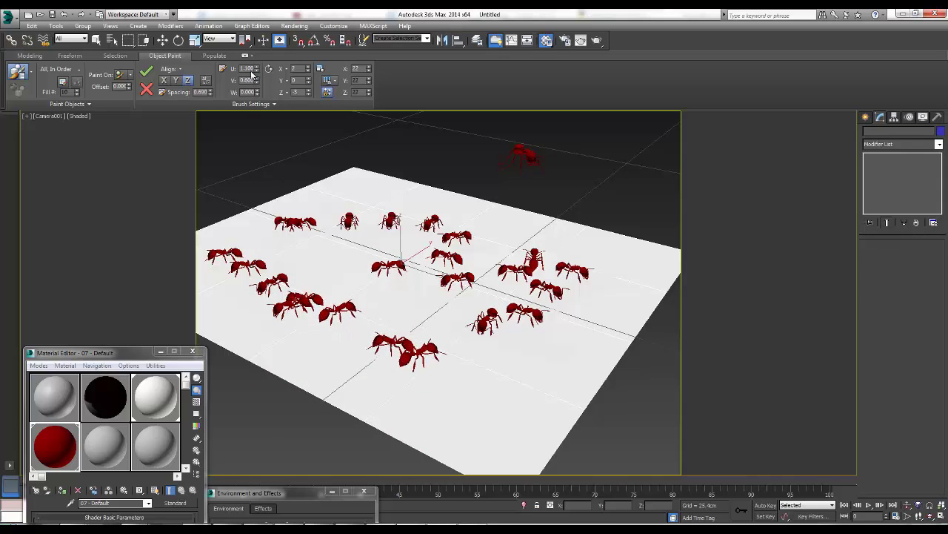
Remove Plane002 from the paint objects list, keeping only FIREANT1
left_click(62, 83)
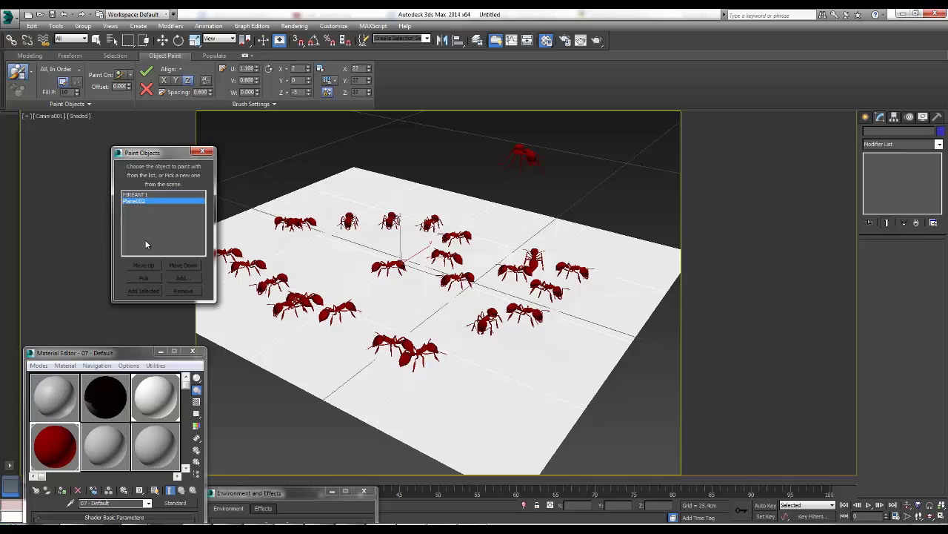
right_click(284, 157)
left_click(276, 157)
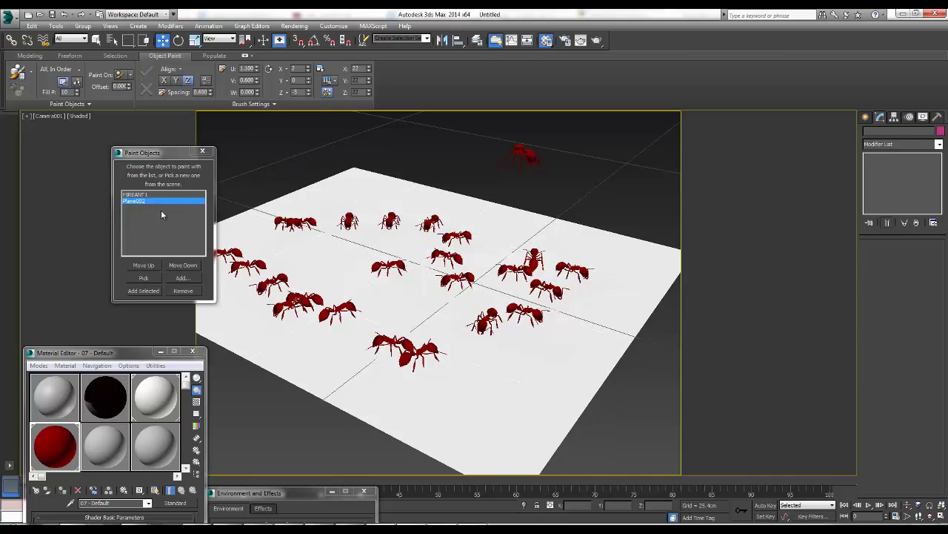
left_click(183, 290)
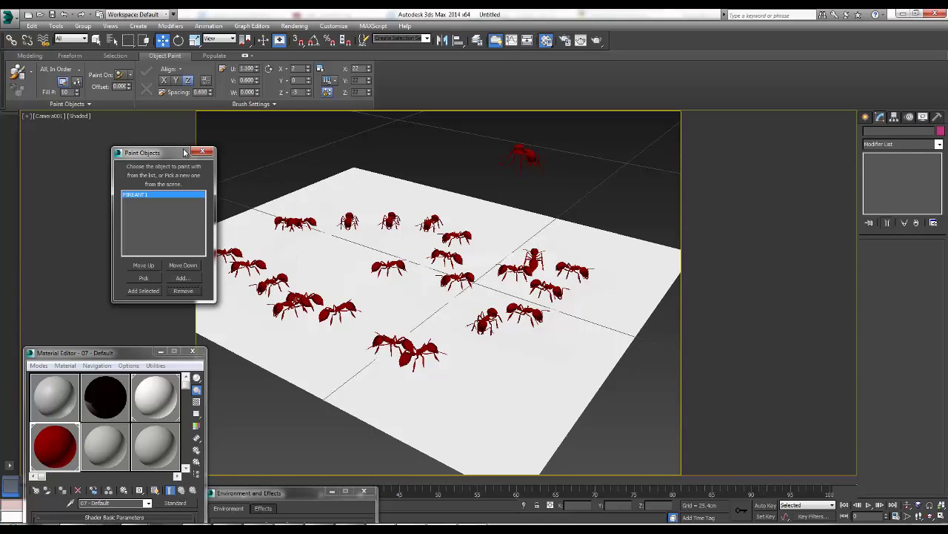
left_click_drag(185, 152, 97, 217)
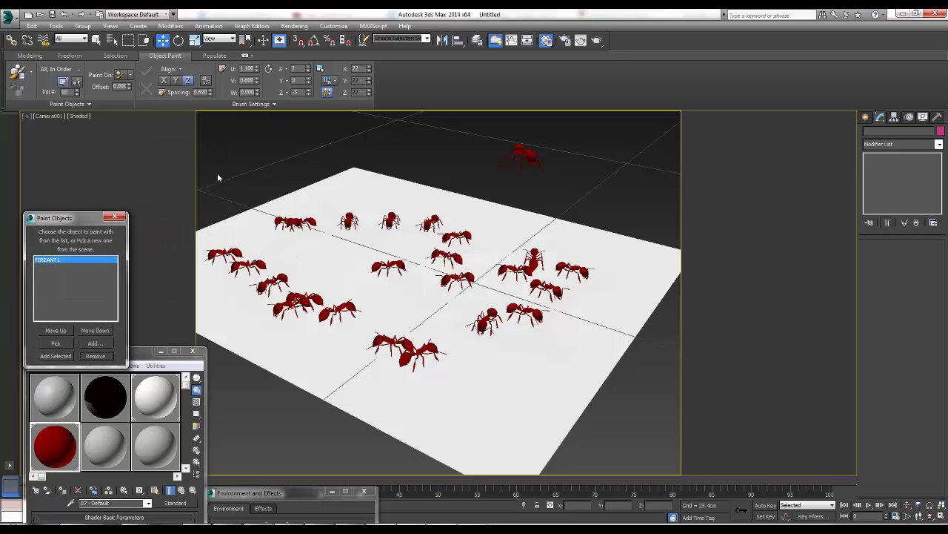
Reselect the white plane, close the paint objects list and restart painting on selected objects
right_click(241, 168)
left_click(357, 181)
left_click(357, 181)
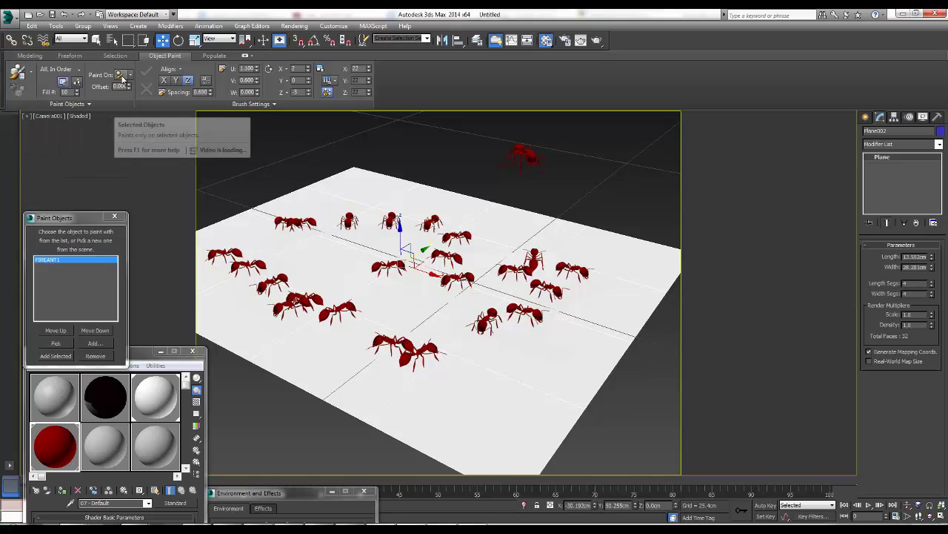
left_click(18, 73)
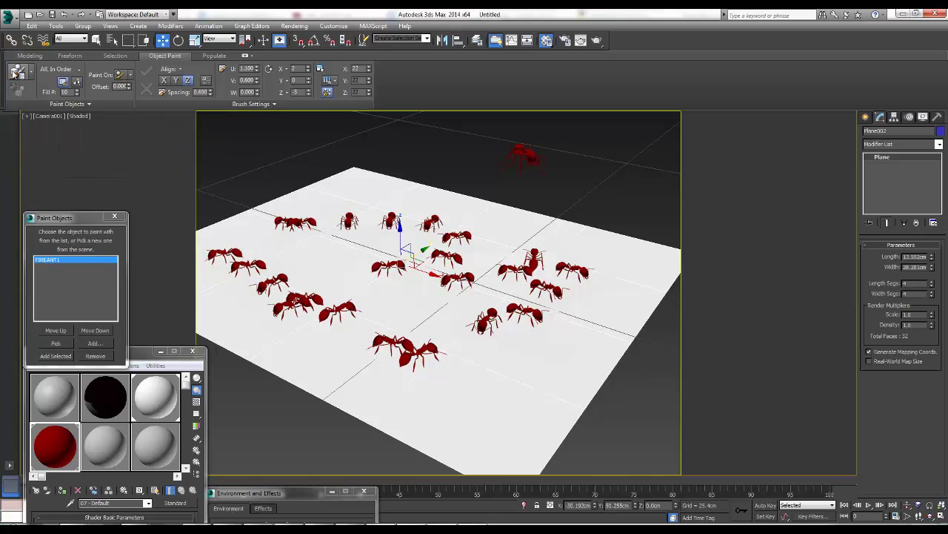
left_click(64, 83)
left_click(64, 86)
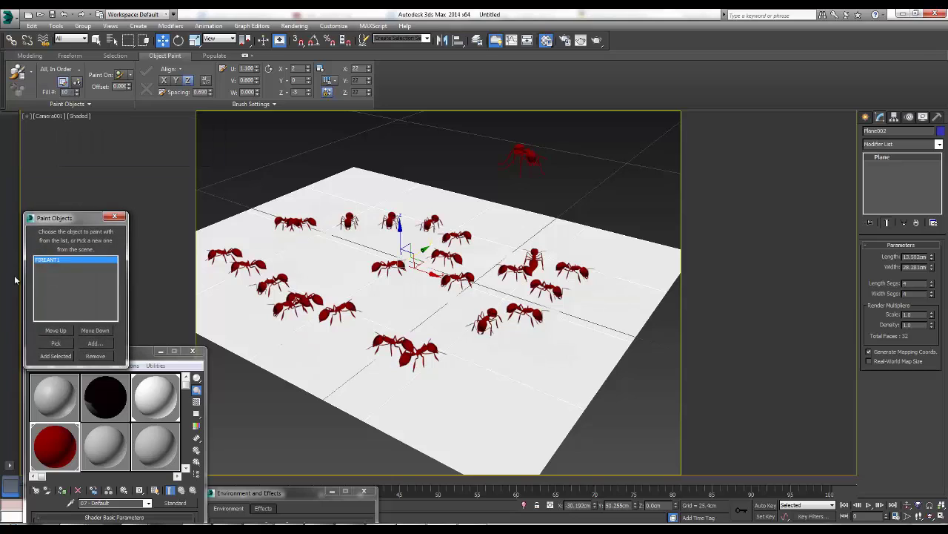
left_click(115, 214)
left_click(17, 73)
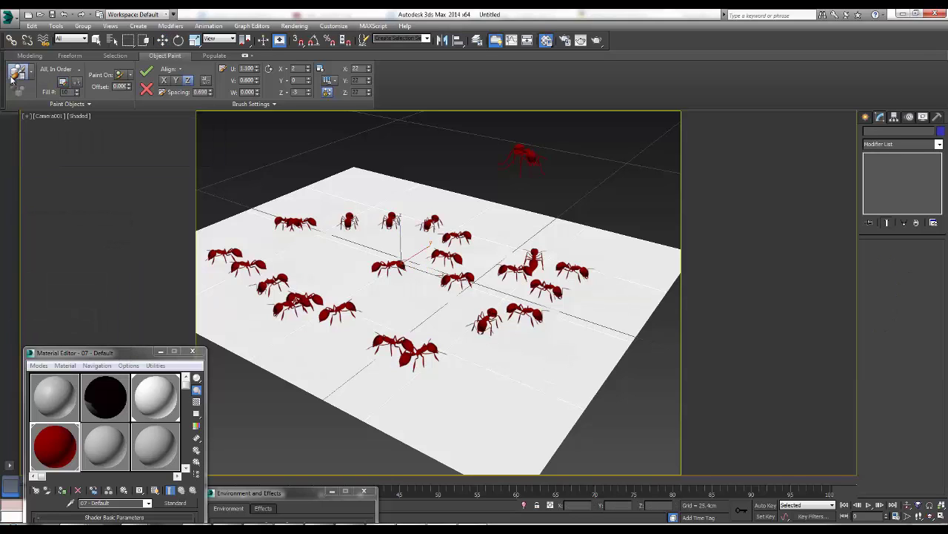
Paint scattered ants with long strokes along the front, far side, back and near-left parts of the plane, and end painting
mouse_move(510, 356)
left_mouse_down()
mouse_move(451, 400)
mouse_move(363, 389)
mouse_move(381, 362)
mouse_move(240, 363)
mouse_move(252, 371)
left_mouse_up()
mouse_move(439, 404)
left_mouse_down()
mouse_move(648, 429)
mouse_move(627, 222)
mouse_move(587, 252)
left_mouse_up()
mouse_move(501, 210)
left_mouse_down()
mouse_move(400, 229)
mouse_move(338, 205)
mouse_move(271, 237)
mouse_move(237, 224)
mouse_move(289, 271)
mouse_move(223, 326)
mouse_move(245, 304)
mouse_move(343, 265)
mouse_move(352, 274)
left_mouse_up()
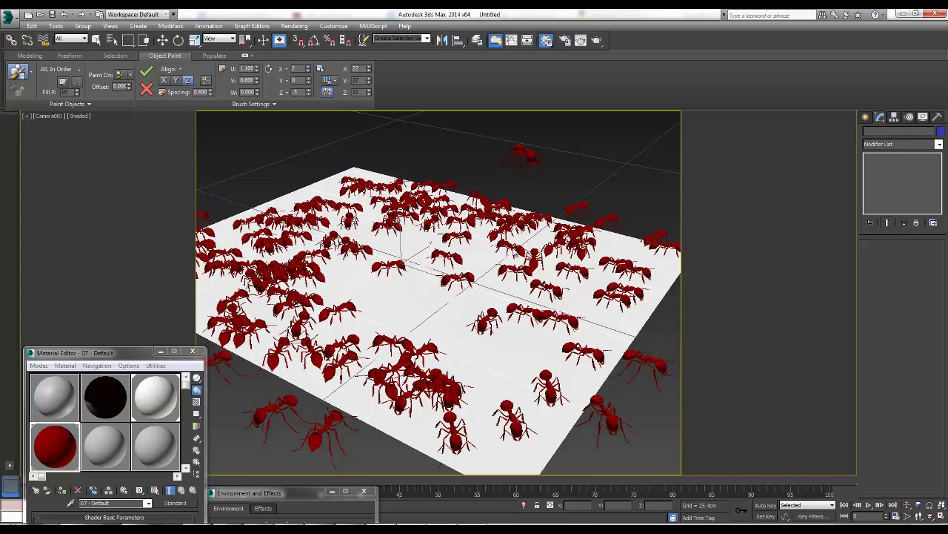
right_click(515, 253)
Render the ant-covered plane through the camera from almost straight above, and close the rendered image
left_click(926, 519)
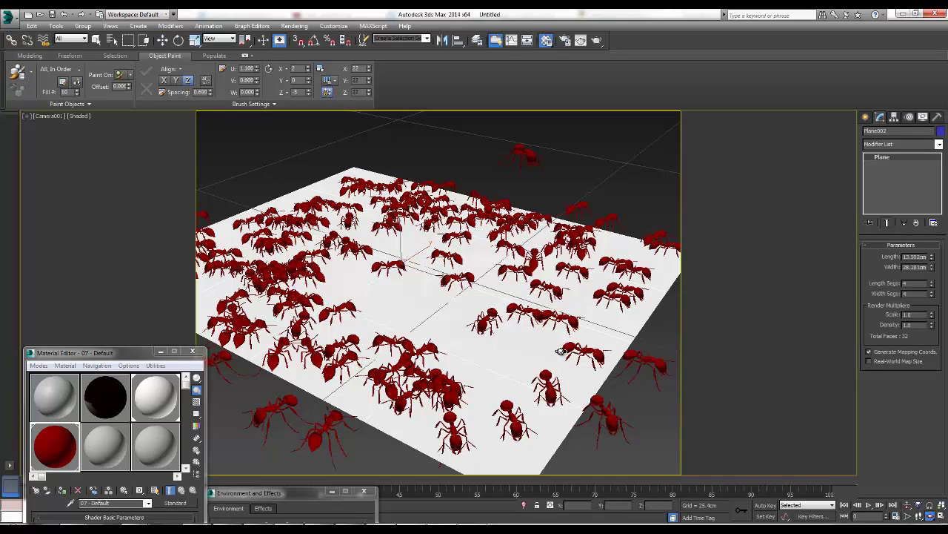
left_click_drag(389, 244, 396, 286)
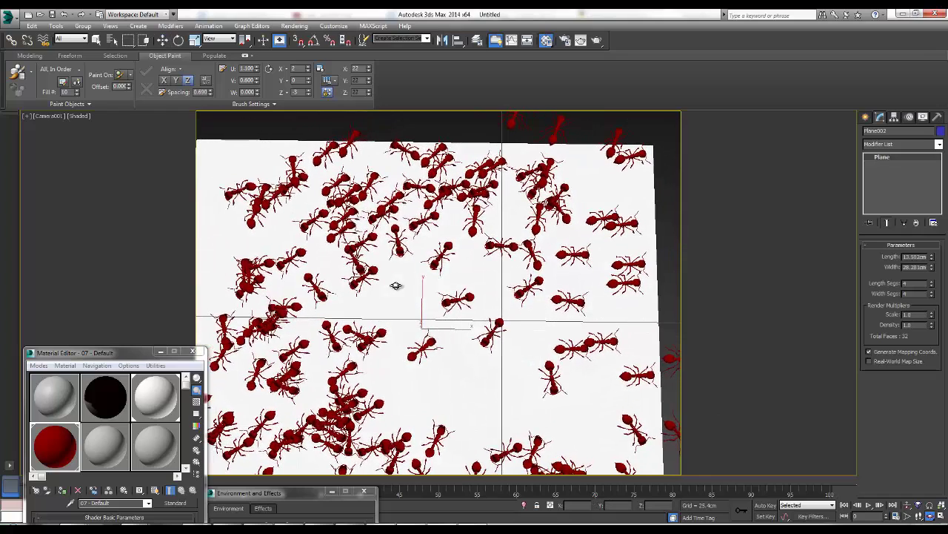
key("Up")
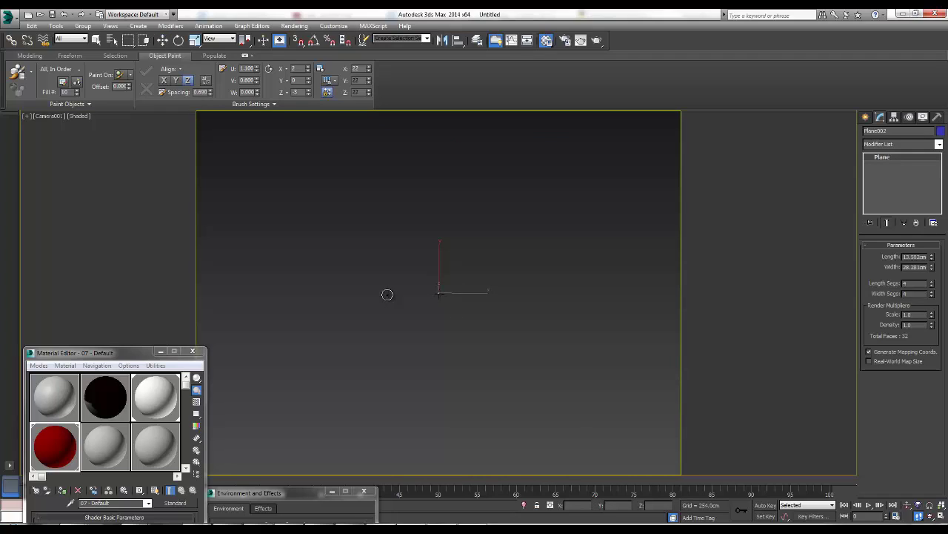
left_click_drag(387, 294, 393, 291)
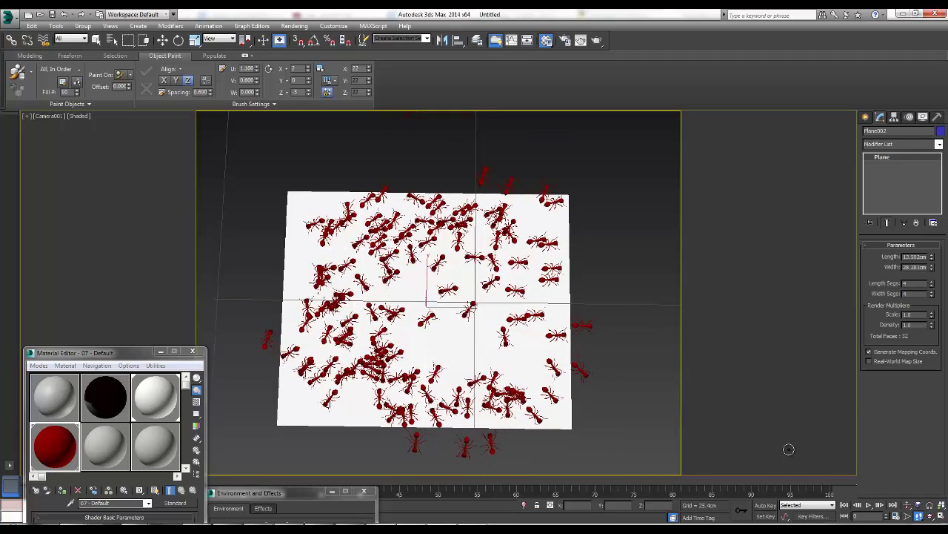
left_click(907, 505)
left_click_drag(528, 357, 466, 235)
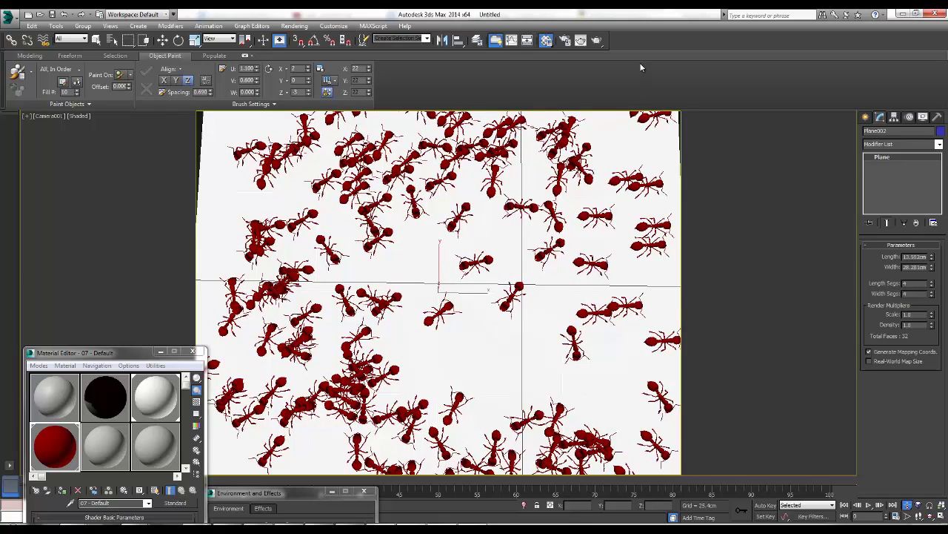
left_click(597, 40)
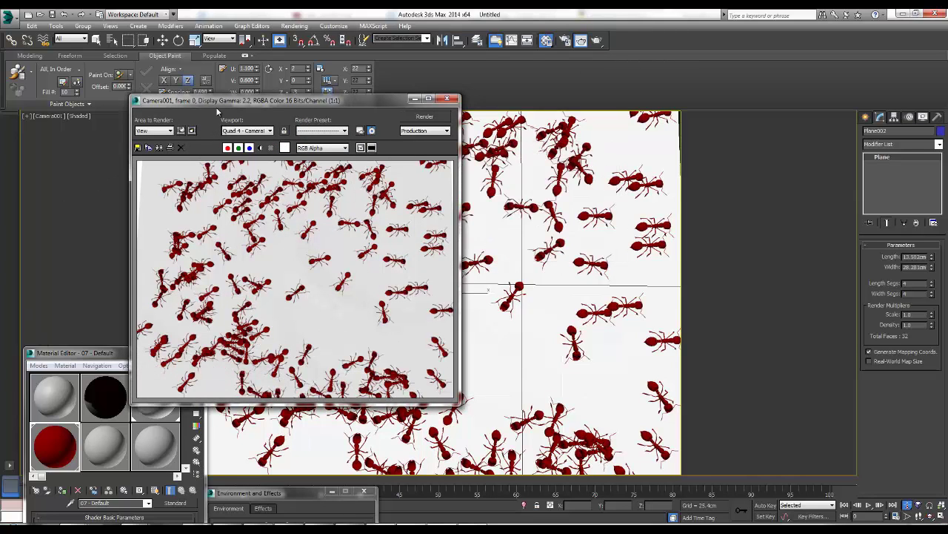
left_click_drag(215, 101, 95, 290)
left_click(331, 288)
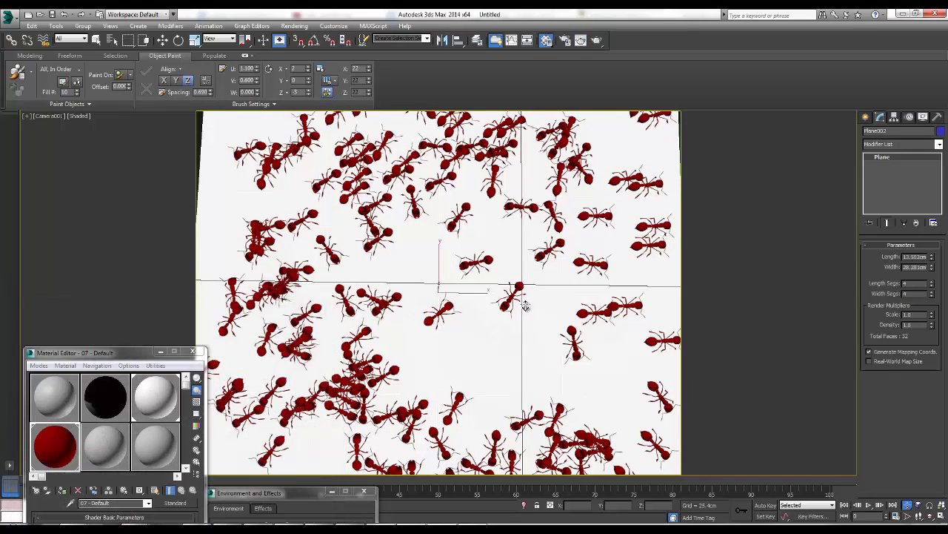
Examine the painted ants across the plane from steep and oblique viewing angles
left_click_drag(372, 253, 369, 274)
right_click(382, 275)
left_click(211, 209)
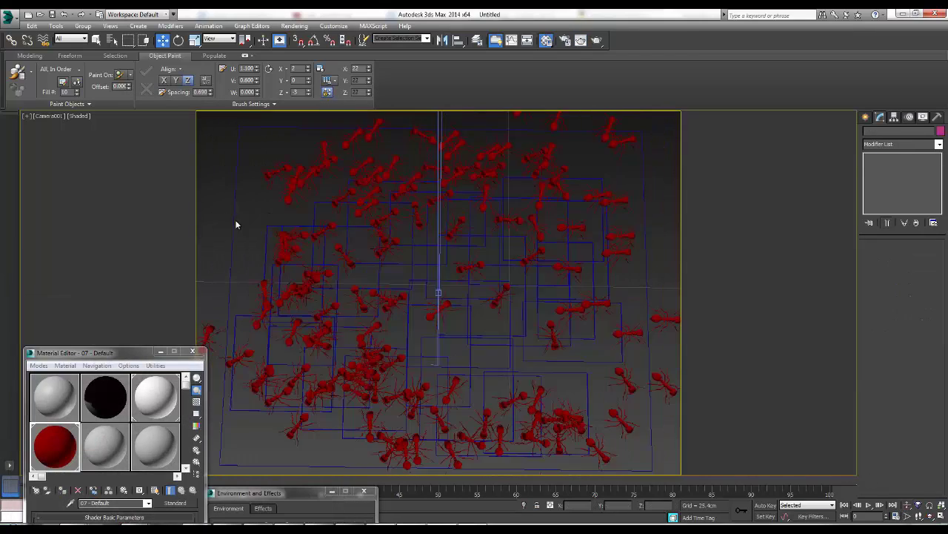
middle_click_drag(252, 233, 232, 244)
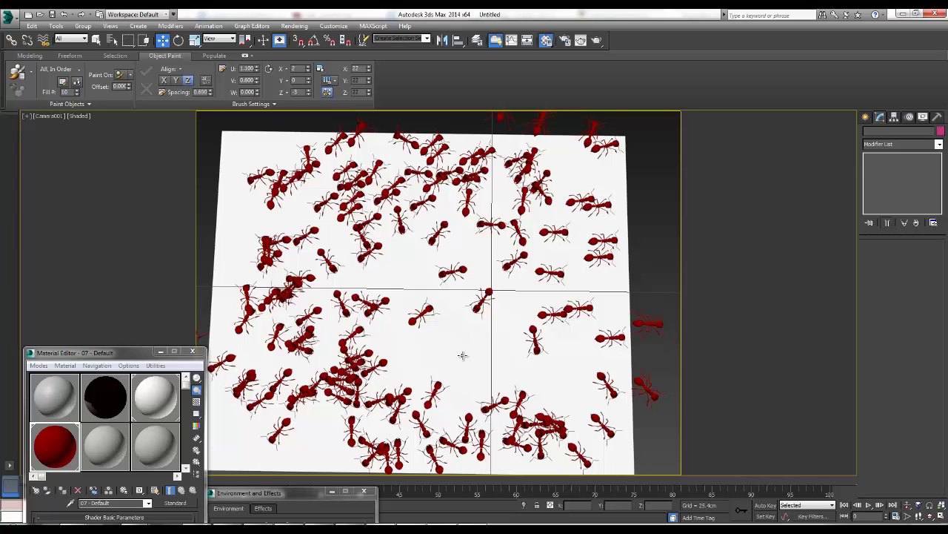
middle_click_drag(461, 261, 469, 249)
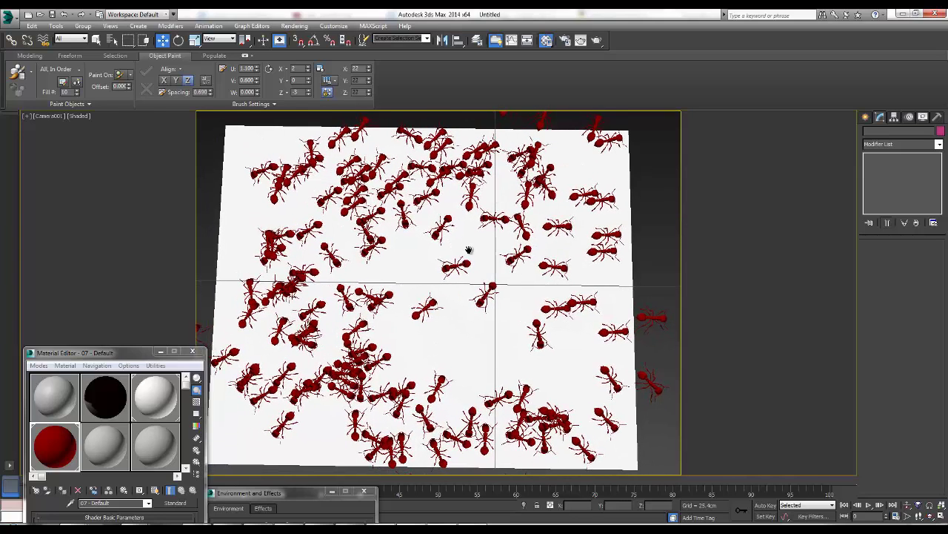
left_click(932, 516)
left_click_drag(419, 302, 417, 304)
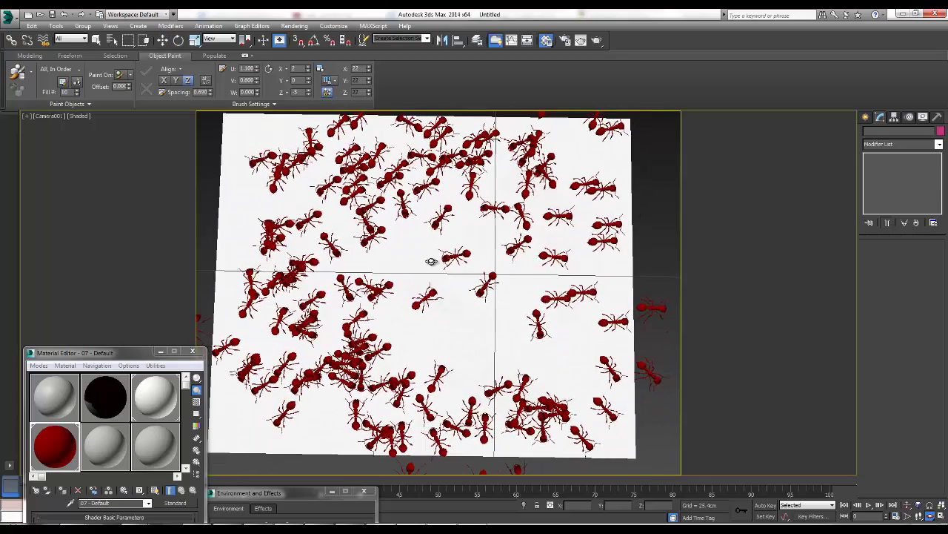
left_click_drag(432, 261, 419, 282)
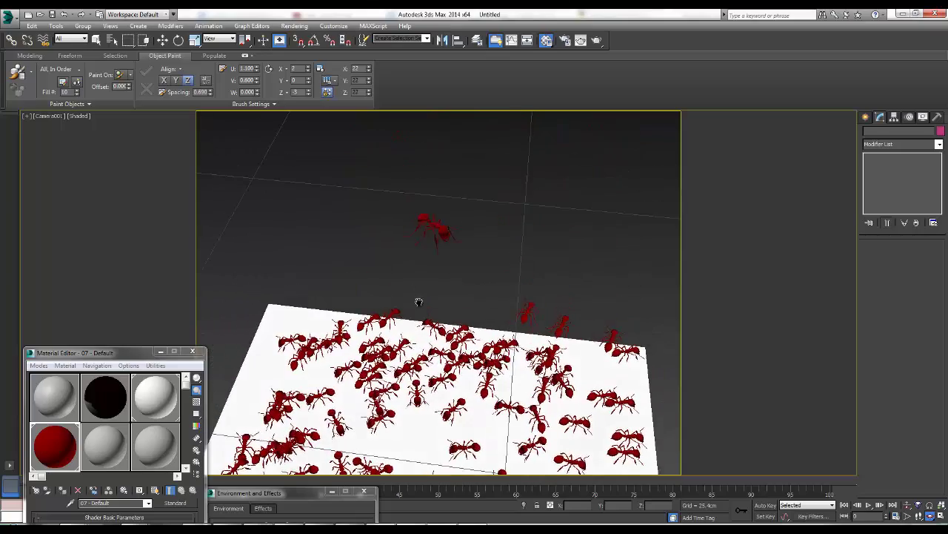
middle_click_drag(419, 303, 412, 160)
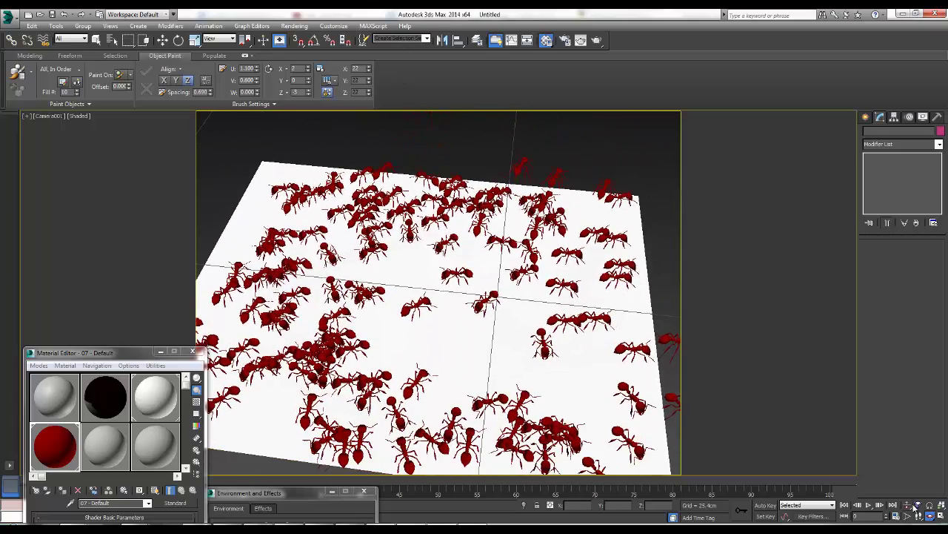
mouse_move(363, 284)
left_mouse_down()
mouse_move(365, 303)
mouse_move(366, 288)
left_mouse_up()
key("w")
left_click(421, 304)
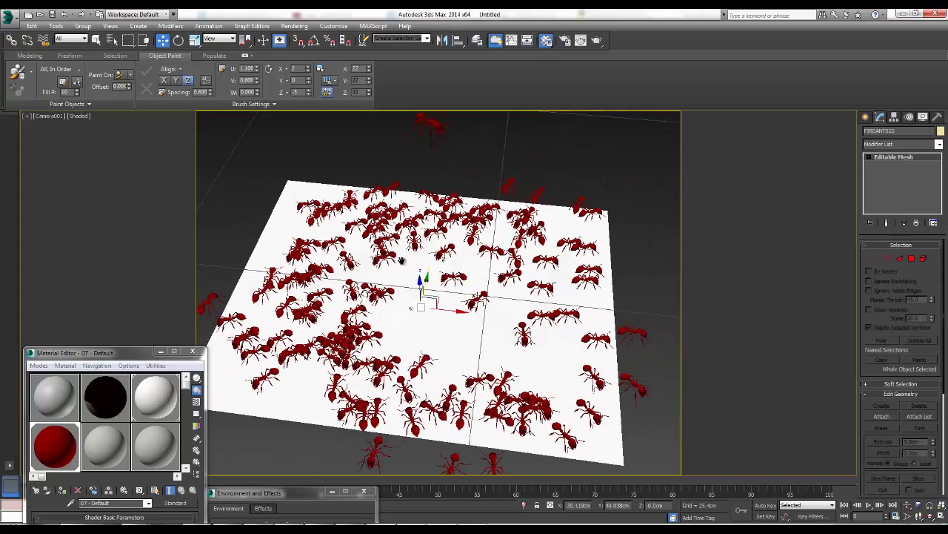
middle_click_drag(421, 304, 417, 349)
Deselect everything and create a standard primitive sphere behind the ant-covered plane, seen from a low camera angle
left_click(531, 145)
left_click(931, 517)
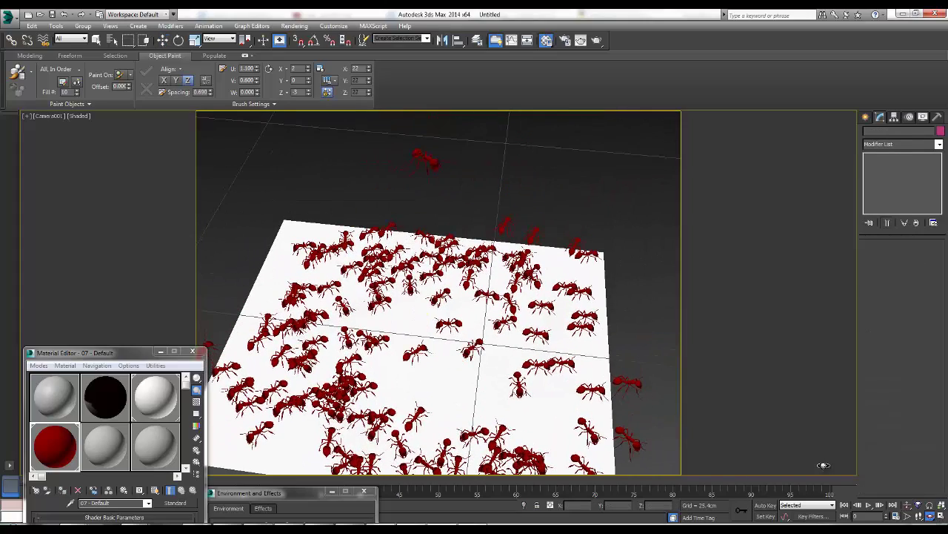
left_click_drag(399, 304, 392, 275)
middle_click_drag(392, 275, 374, 175)
left_click_drag(374, 173, 455, 133)
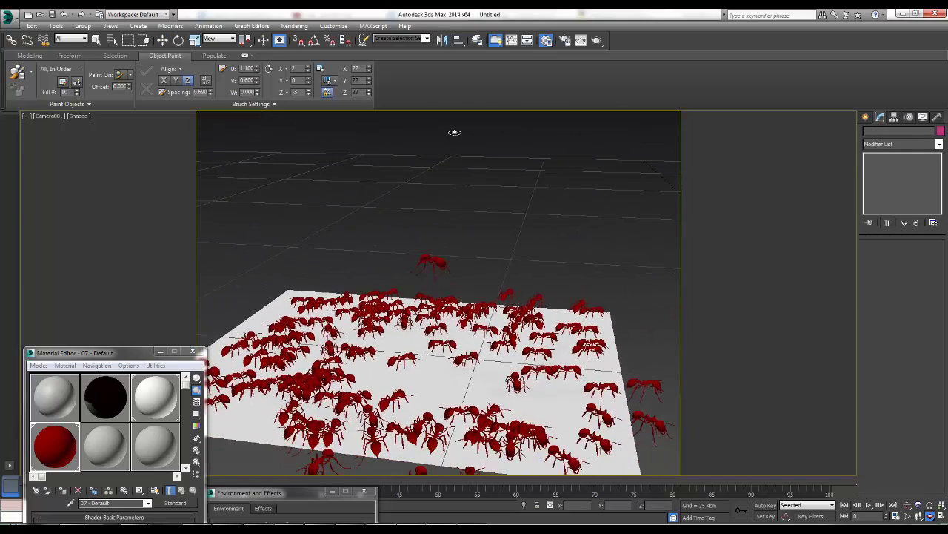
left_click(866, 118)
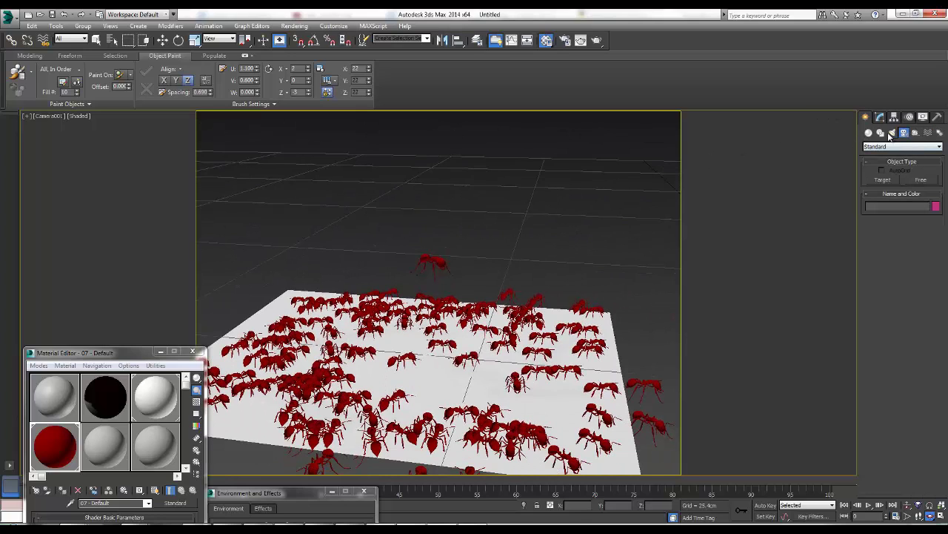
left_click(870, 133)
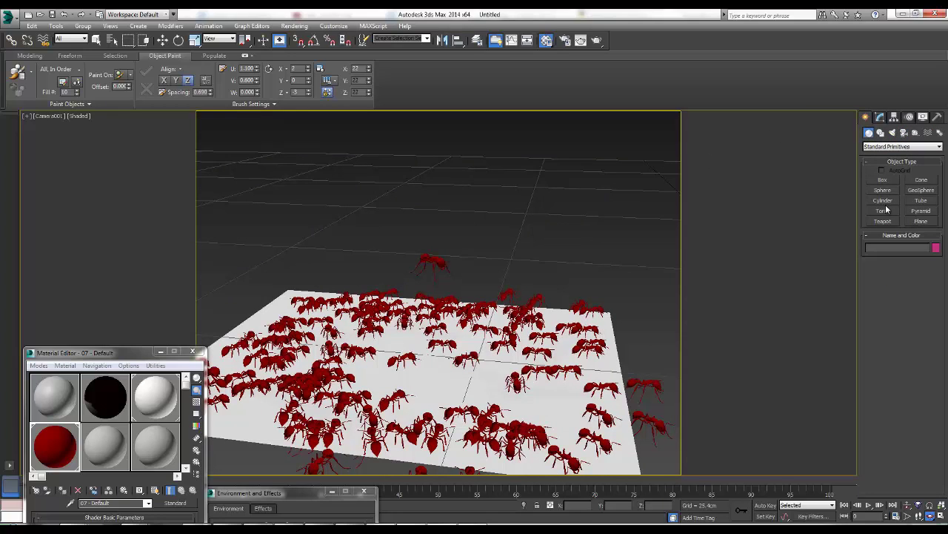
left_click(883, 191)
left_click_drag(436, 215, 434, 206)
Apply the white material to the sphere and place it at about X -38 cm, Y 74 cm, Z 7 cm
key("w")
left_click_drag(146, 406, 371, 141)
right_click(360, 250)
left_click(327, 219)
Scale the sphere up uniformly to about 127%
right_click(363, 186)
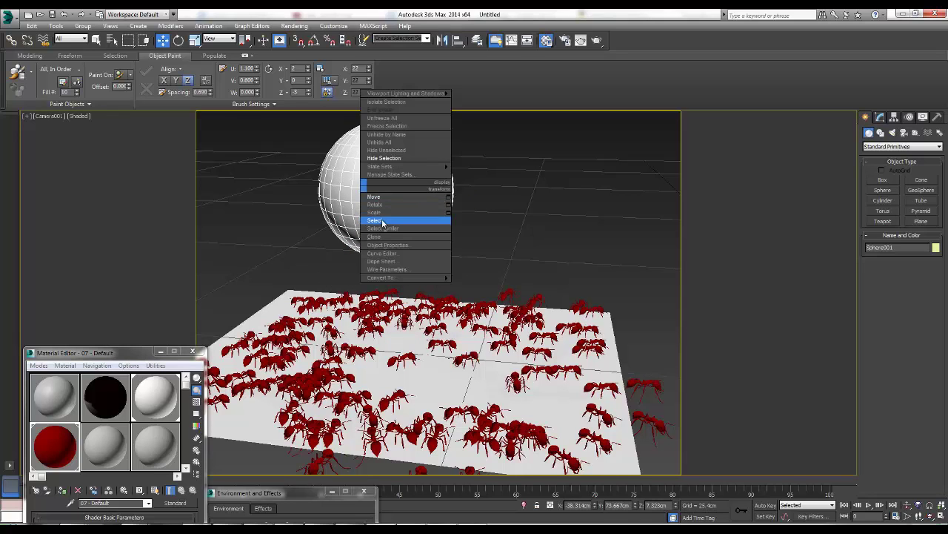
left_click(393, 218)
left_click_drag(391, 187, 391, 170)
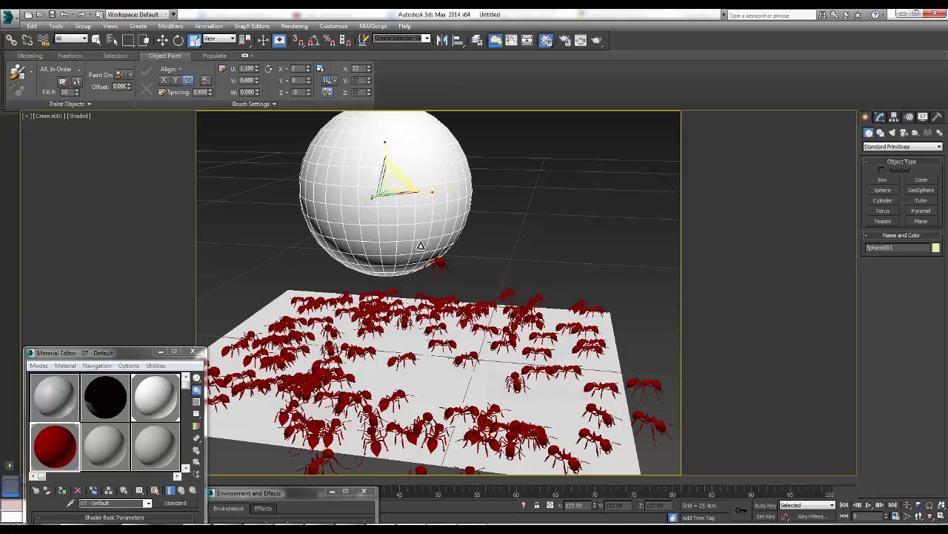
Move the source ant out from under the sphere to about X -23 cm, Y 71 cm on the ground
key("e")
left_click(439, 263)
right_click(438, 265)
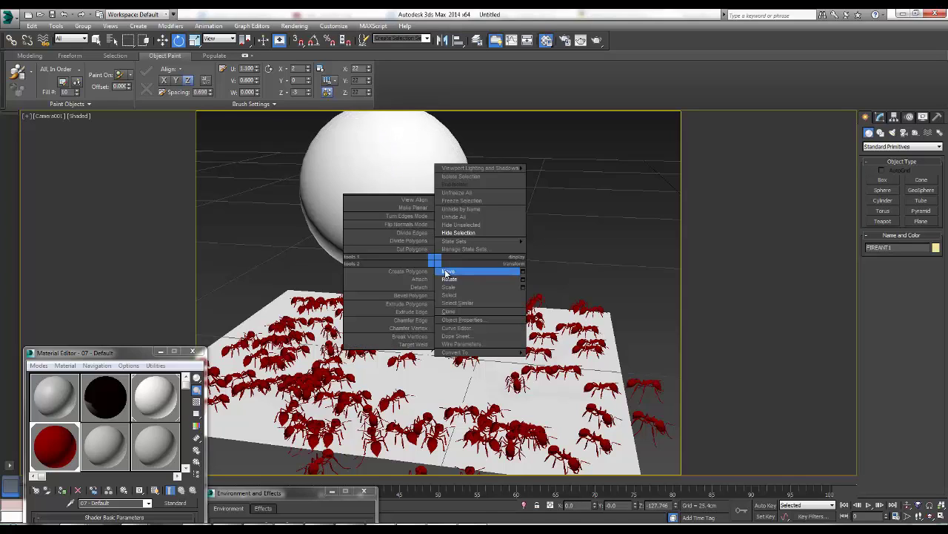
left_click(446, 267)
left_click_drag(441, 265, 540, 269)
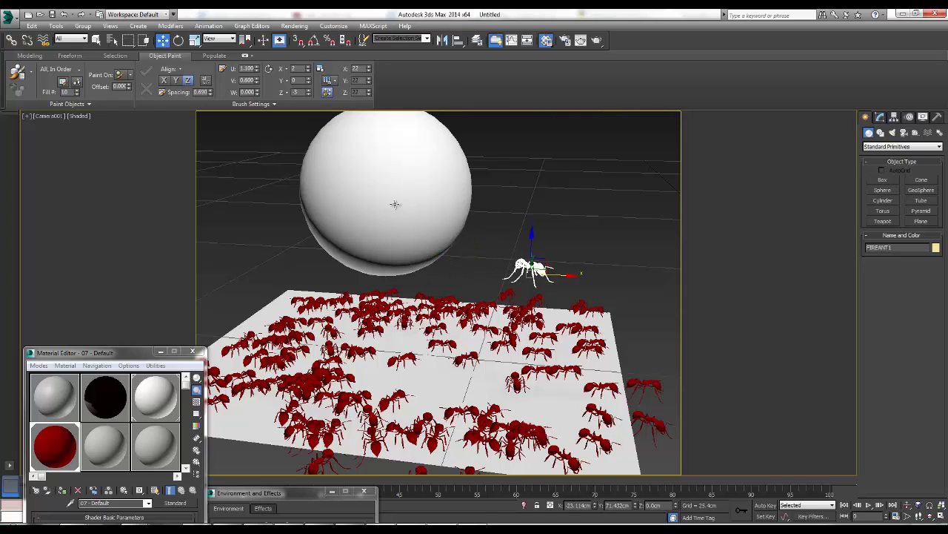
Select the sphere and check which object is set for painting in the paint objects list
left_click(379, 194)
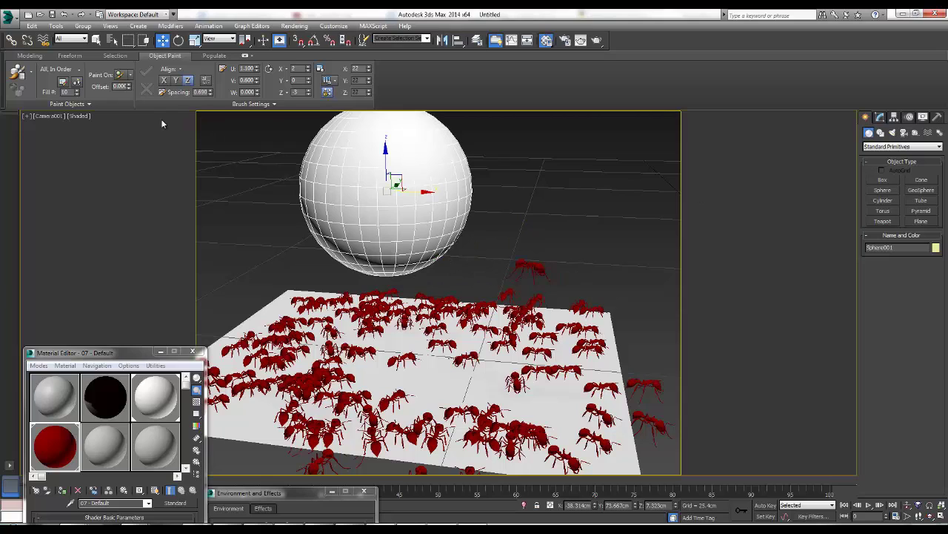
left_click(63, 83)
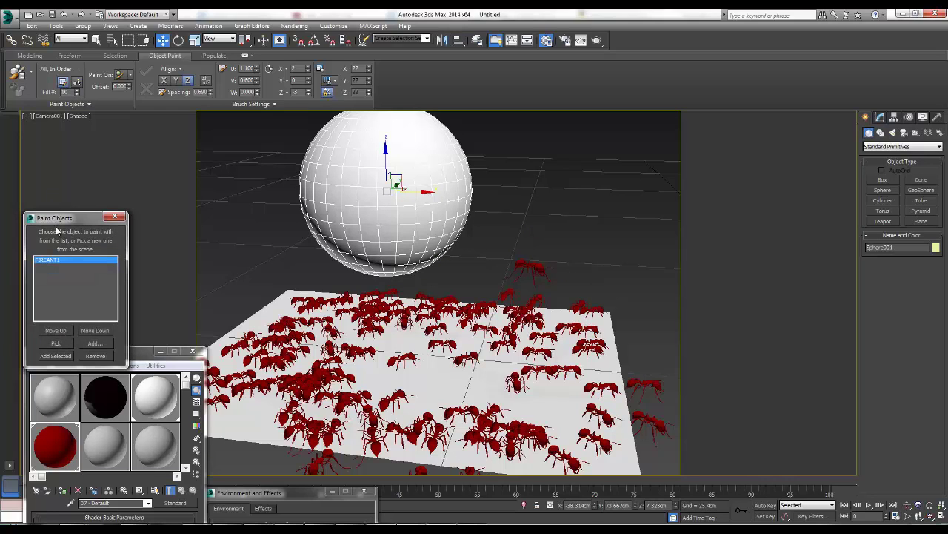
left_click(115, 217)
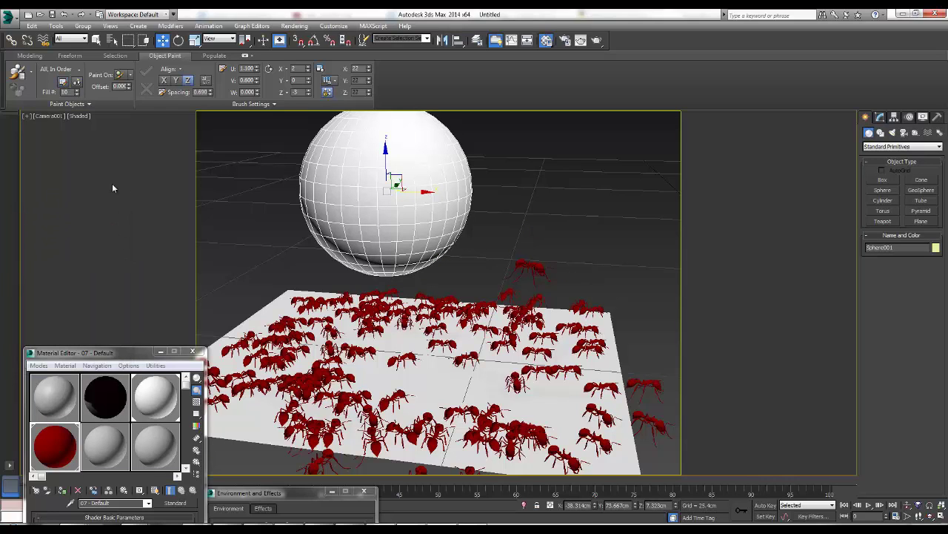
Convert the sphere to an Editable Poly and keep it selected
right_click(386, 162)
mouse_move(411, 256)
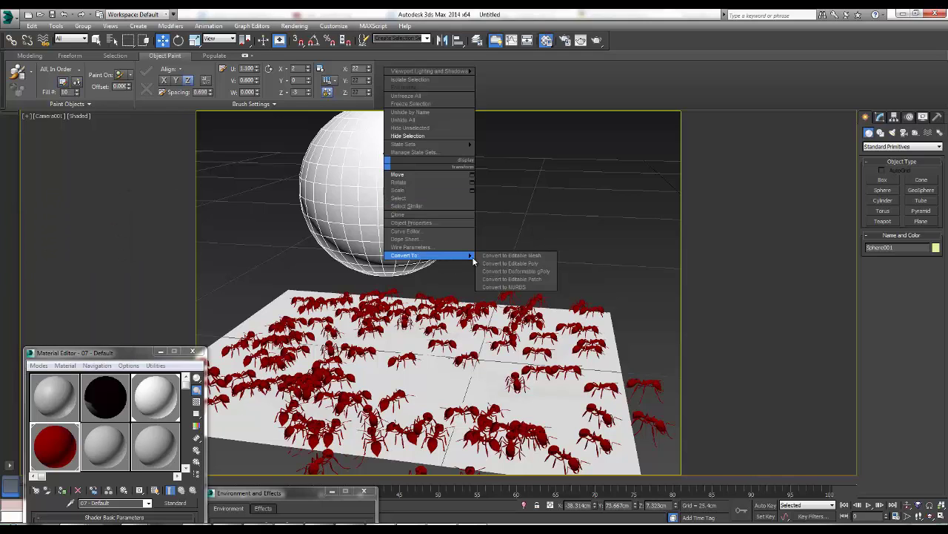
left_click(511, 263)
left_click(262, 175)
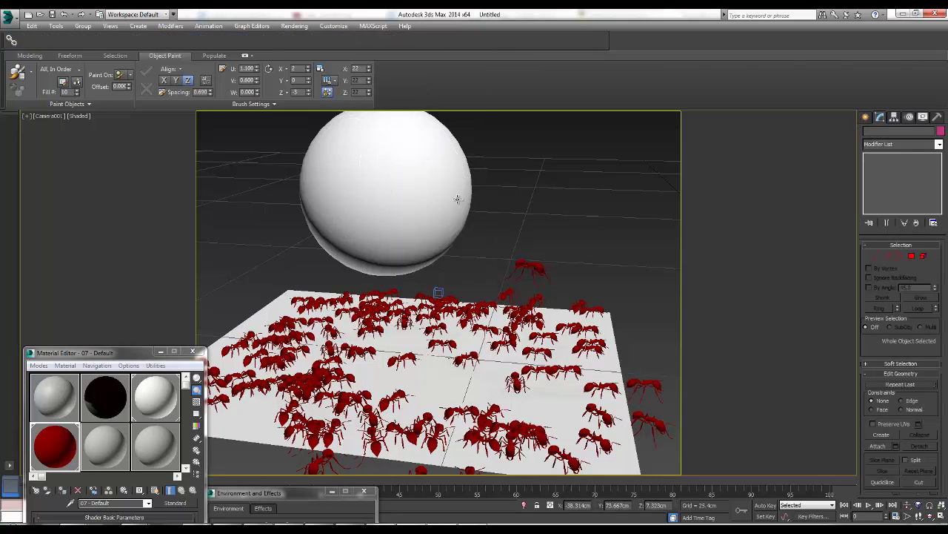
key("ctrl+z")
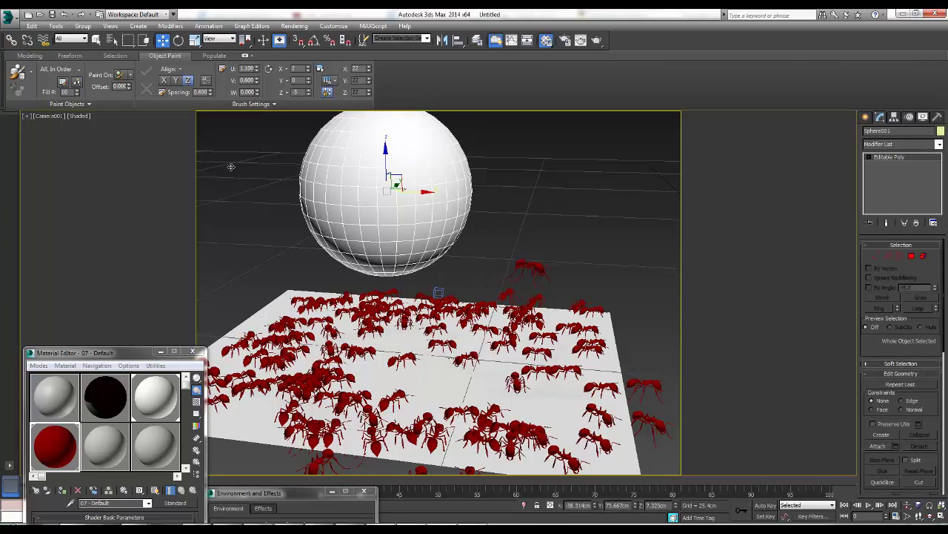
Adjust the Paint On setting and paint red ants freehand across the camera-facing side of the sphere with Object Paint
left_click(17, 71)
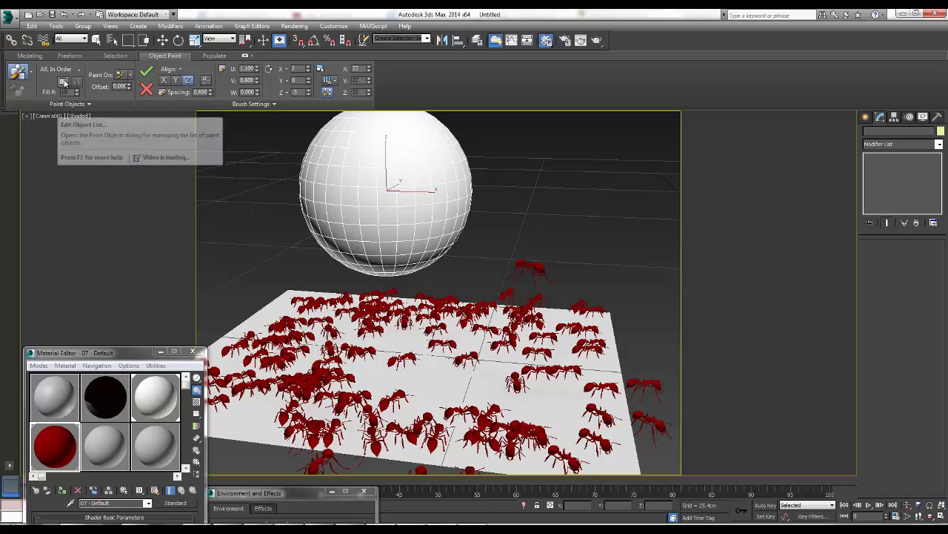
left_click(132, 76)
left_click(145, 97)
left_click(17, 71)
mouse_move(433, 196)
left_mouse_down()
mouse_move(428, 177)
mouse_move(396, 214)
mouse_move(306, 221)
mouse_move(326, 180)
mouse_move(386, 127)
mouse_move(455, 185)
mouse_move(447, 148)
mouse_move(423, 149)
mouse_move(433, 252)
mouse_move(371, 260)
mouse_move(320, 176)
mouse_move(310, 124)
mouse_move(399, 134)
mouse_move(410, 151)
left_mouse_up()
Examine the ants painted on the sphere from a shifted and rotated camera view
middle_click_drag(411, 152, 401, 258)
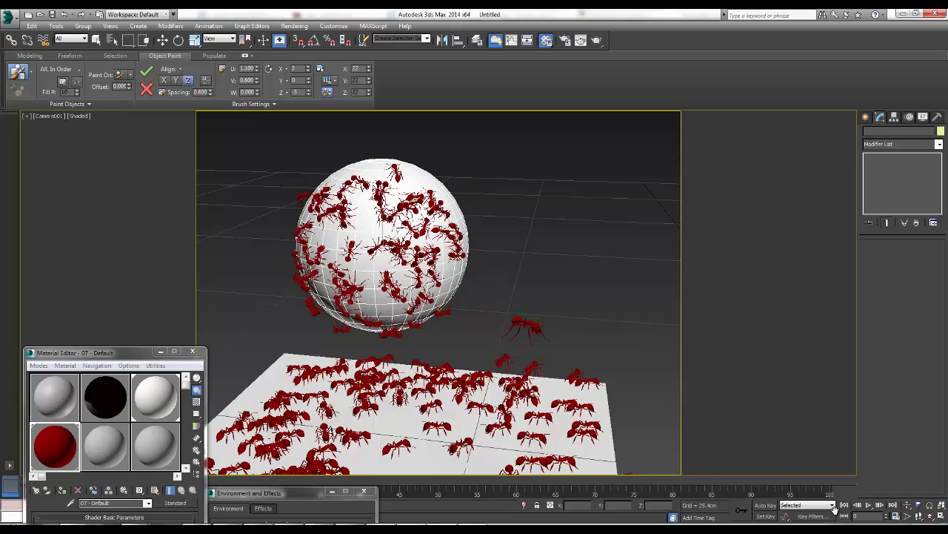
left_click(929, 518)
left_click_drag(364, 230, 338, 232)
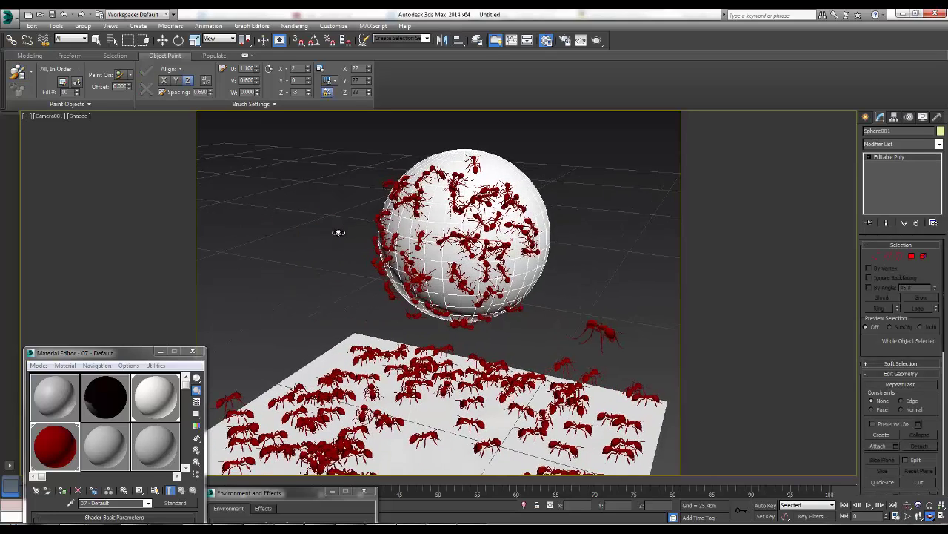